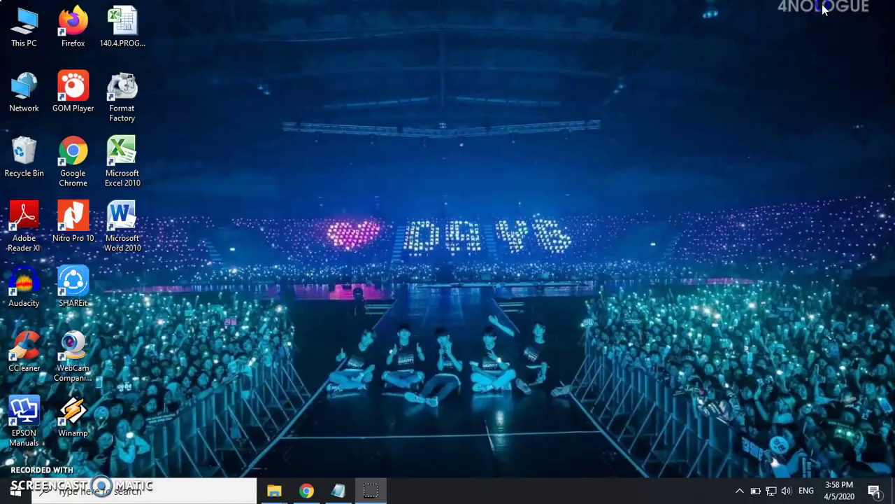
Mark the words 'adobe photoshop 7' in the installation notes, then minimize the notes
{"action": "left_click", "coordinate": [338, 491]}
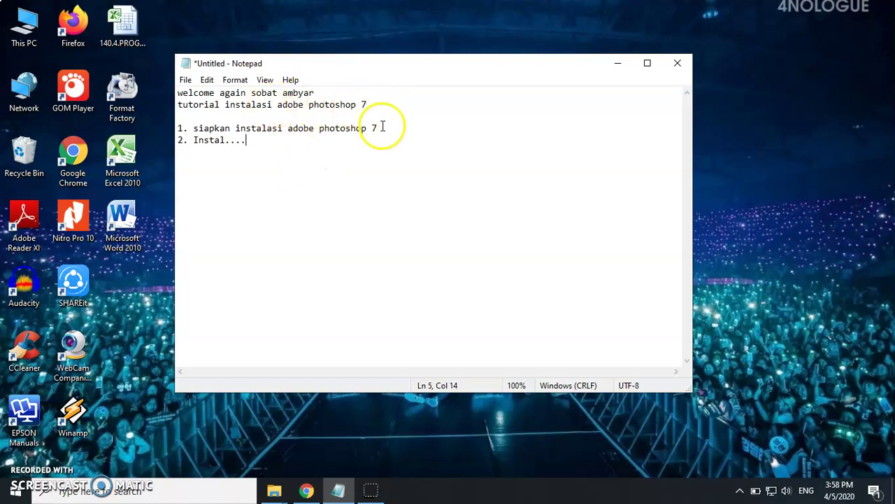
{"action": "left_click_drag", "start_coordinate": [378, 128], "coordinate": [288, 128]}
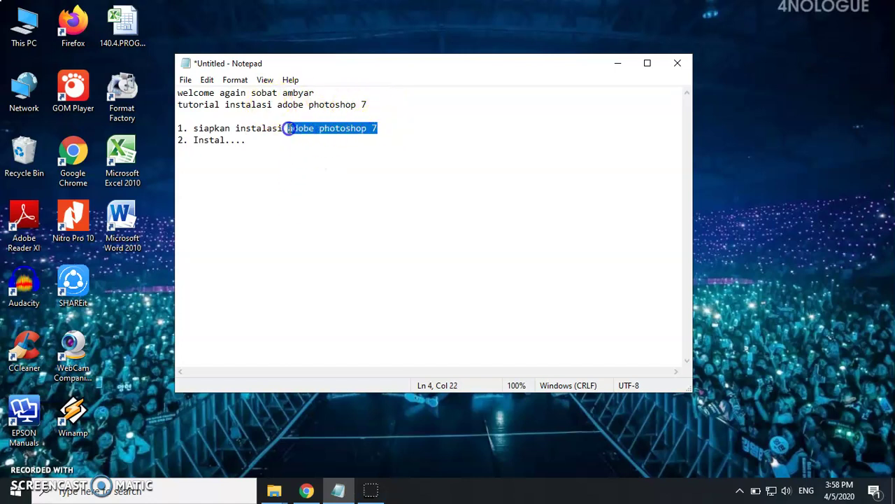
{"action": "left_click", "coordinate": [300, 175]}
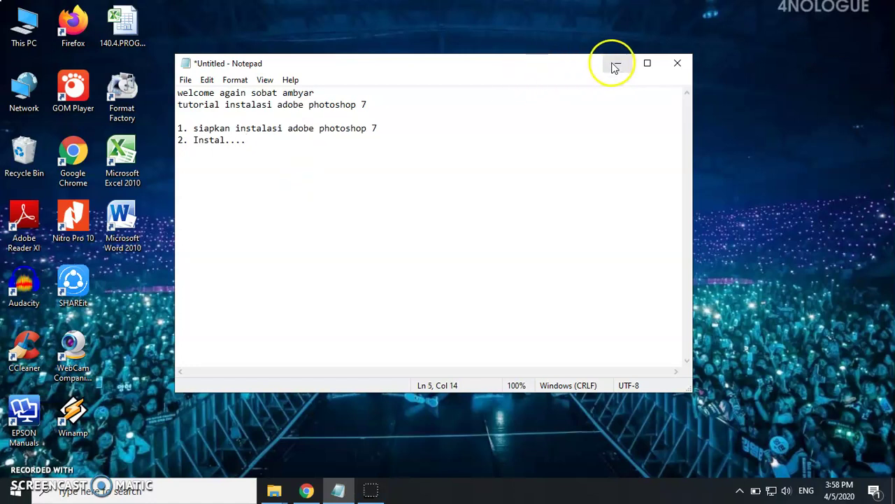
{"action": "left_click", "coordinate": [615, 67]}
{"action": "mouse_move", "coordinate": [274, 491]}
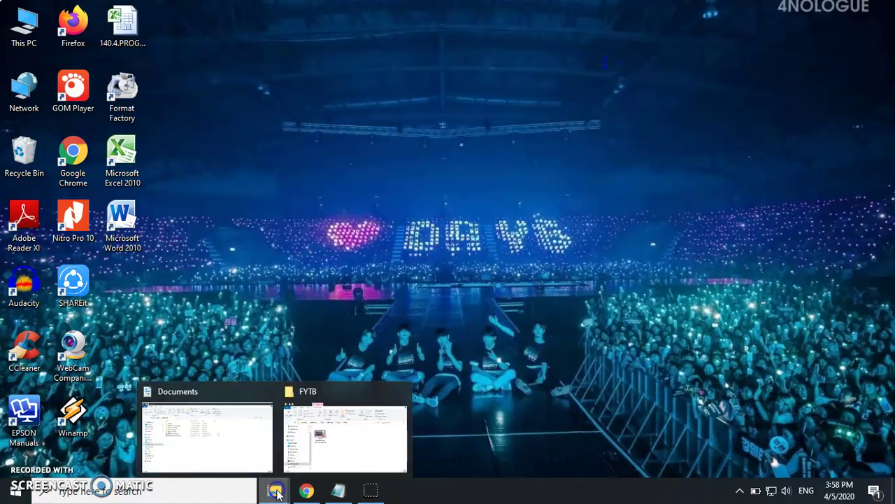
Select the _Getintopc.com_Adobe_Photoshop_7 installer in the Downloads folder
{"action": "left_click", "coordinate": [232, 438]}
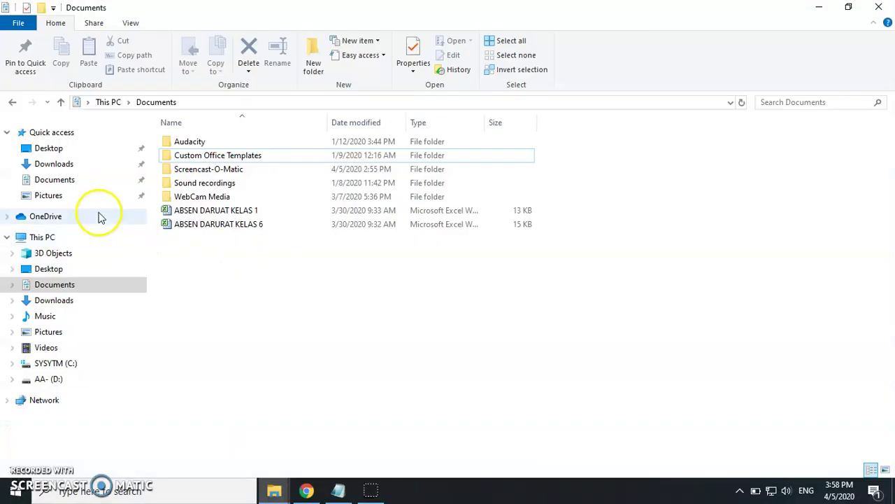
{"action": "left_click", "coordinate": [93, 178]}
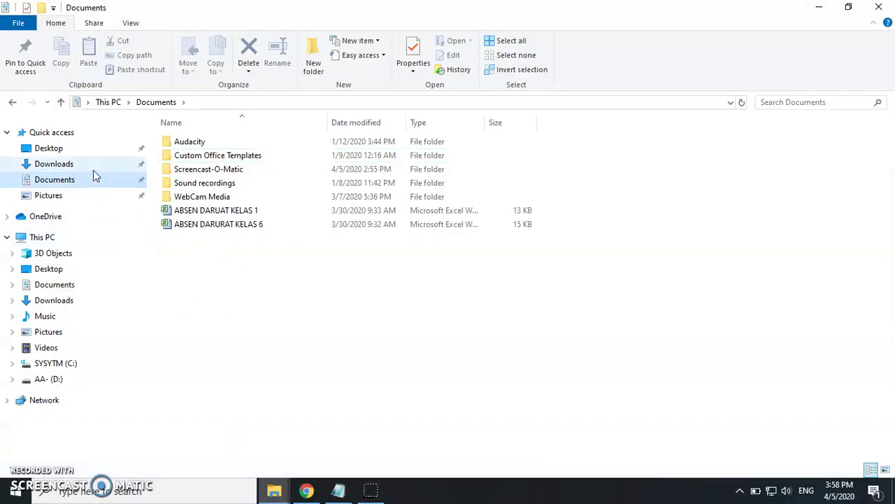
{"action": "left_click", "coordinate": [93, 165]}
{"action": "left_click", "coordinate": [183, 164]}
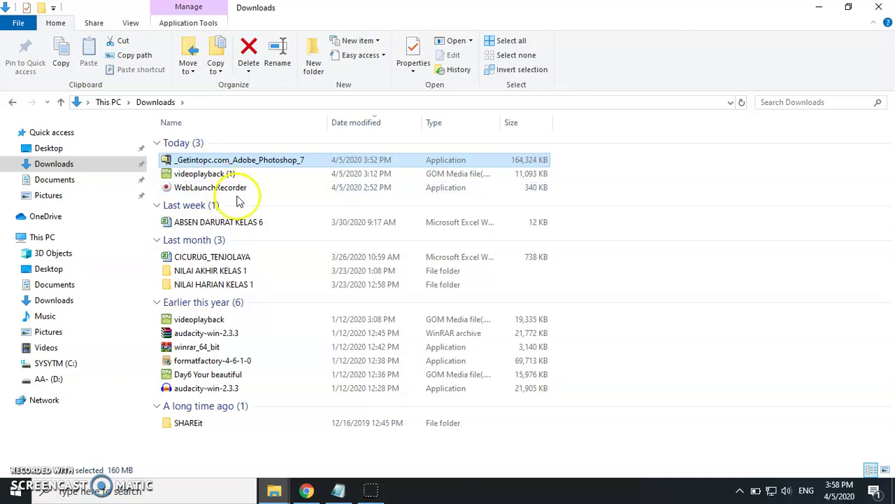
Launch the self-extracting installer and set its unzip destination to the Documents folder
{"action": "left_click", "coordinate": [278, 161]}
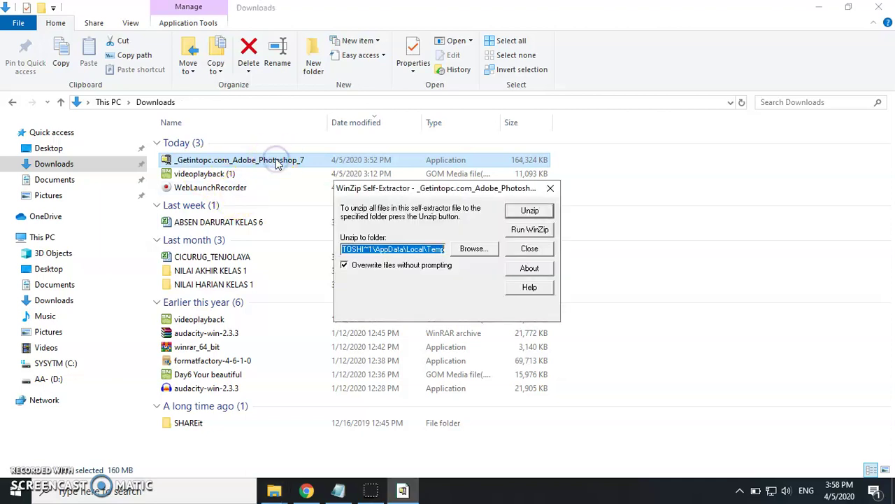
{"action": "left_click", "coordinate": [470, 250]}
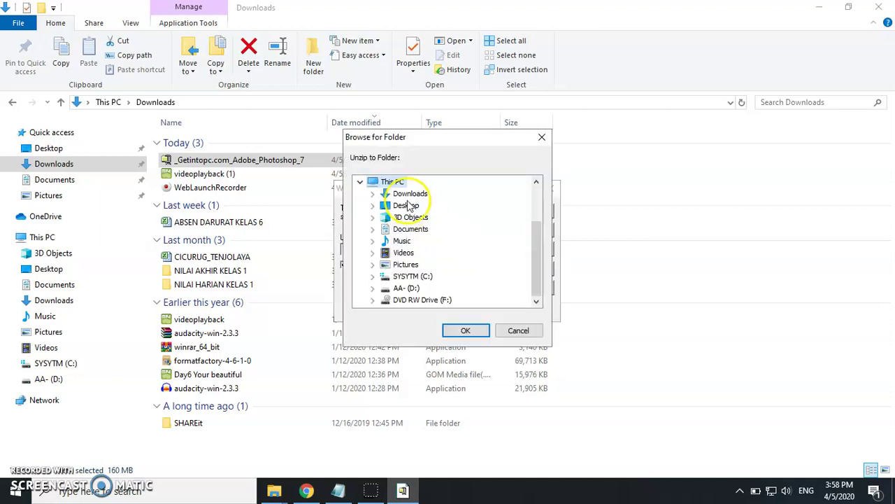
{"action": "double_click", "coordinate": [406, 229]}
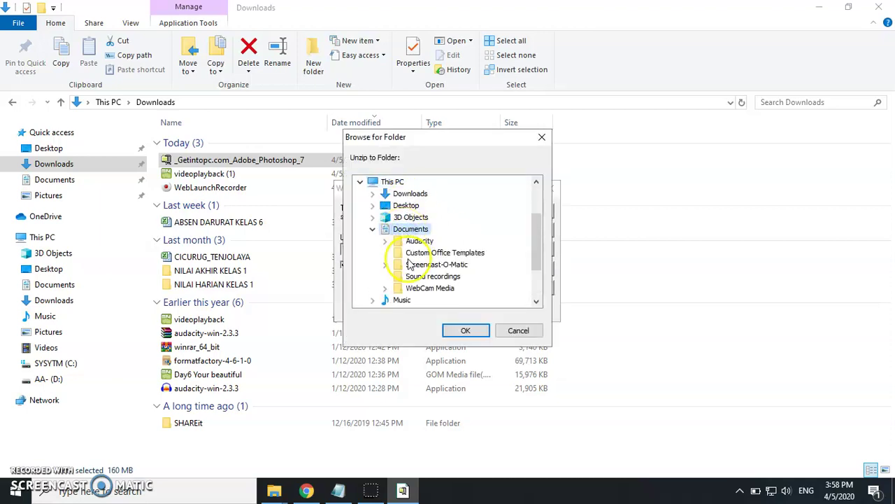
{"action": "left_click_drag", "start_coordinate": [539, 260], "coordinate": [537, 274]}
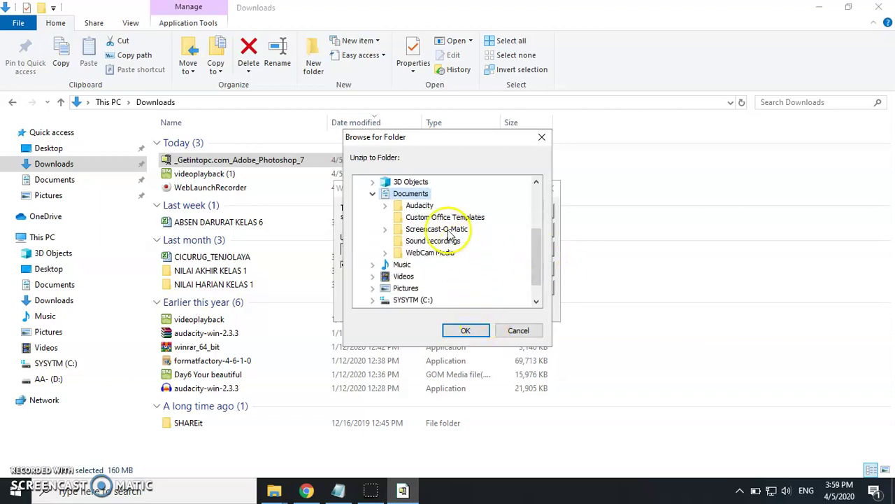
{"action": "left_click", "coordinate": [456, 331]}
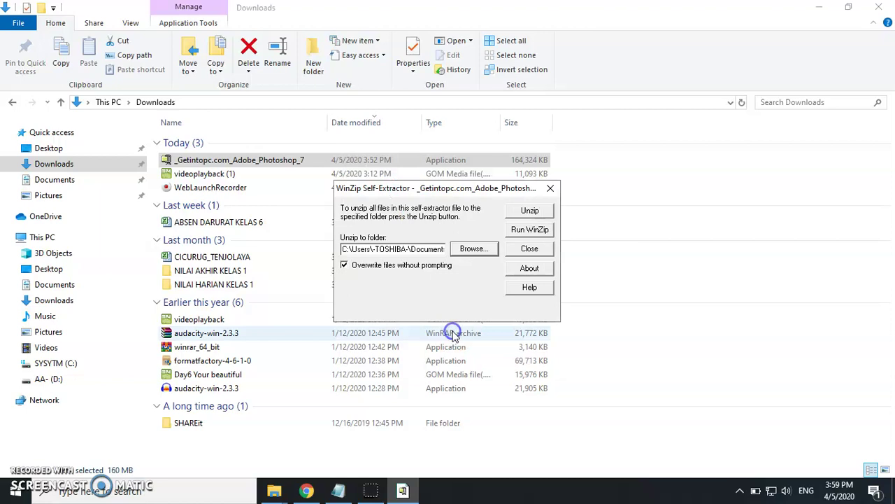
Unzip the 21 files, acknowledge the success message, and close the extractor
{"action": "left_click", "coordinate": [521, 218]}
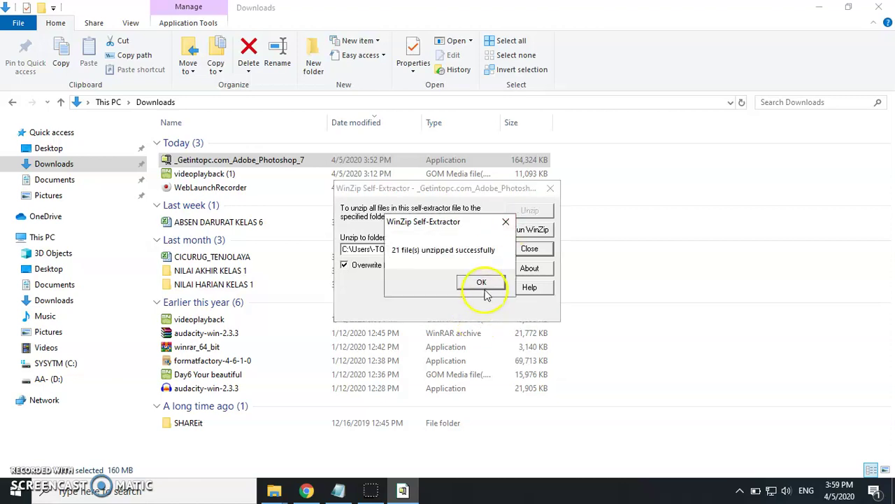
{"action": "left_click", "coordinate": [482, 282]}
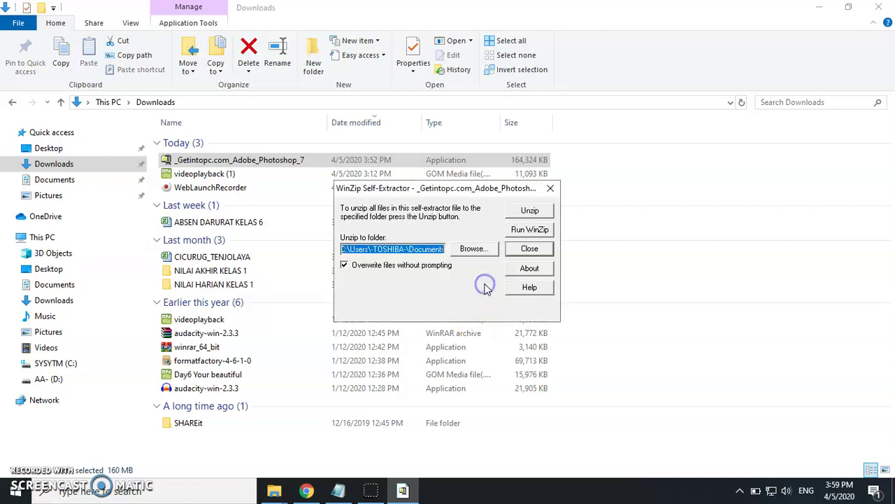
{"action": "left_click", "coordinate": [552, 189]}
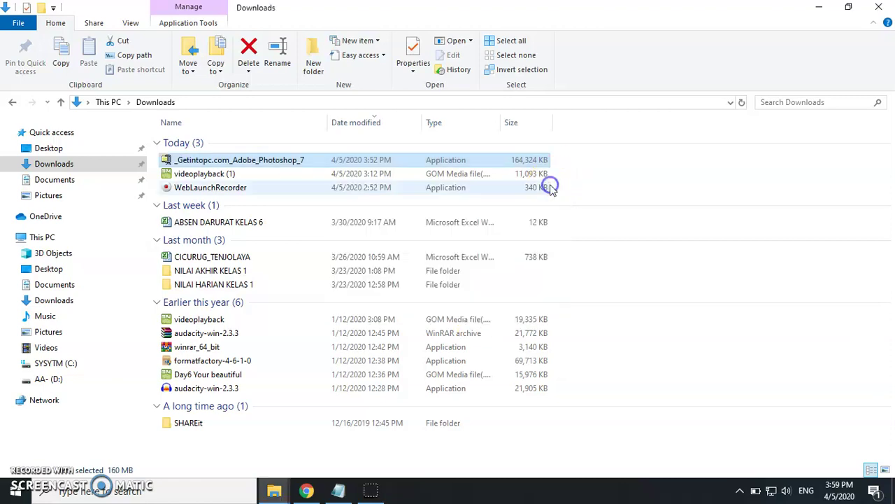
Open the extracted Photoshop folder in Documents and run its Setup program
{"action": "left_click", "coordinate": [61, 287]}
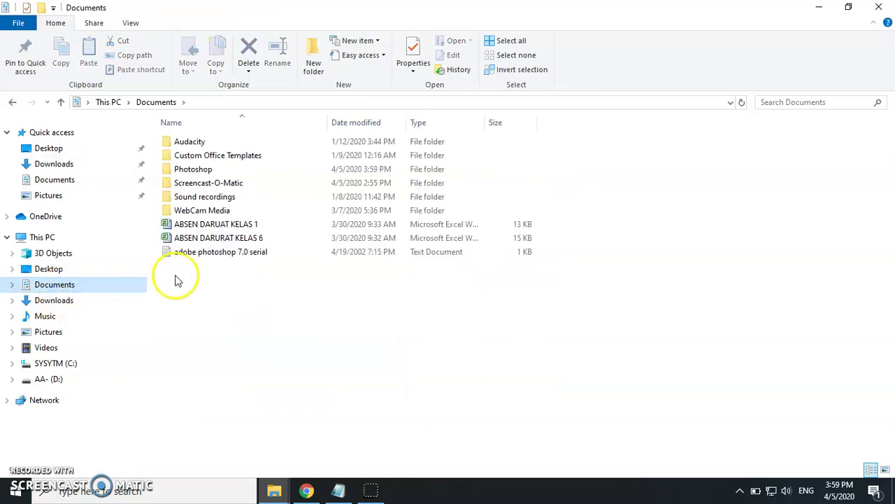
{"action": "left_click", "coordinate": [198, 253]}
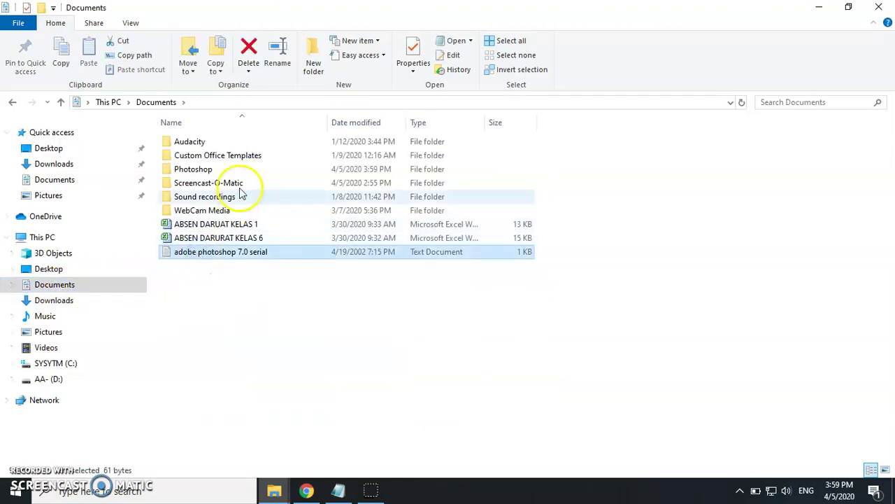
{"action": "left_click", "coordinate": [214, 171]}
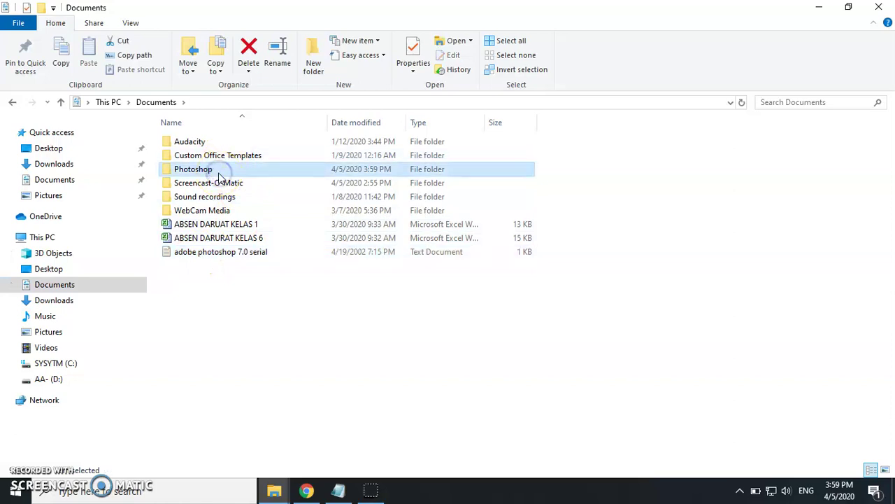
{"action": "double_click", "coordinate": [217, 173]}
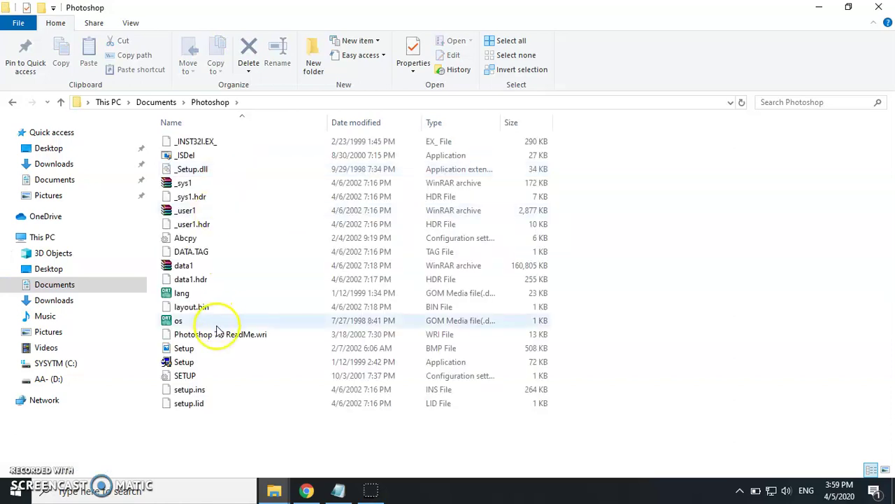
{"action": "left_click", "coordinate": [197, 364]}
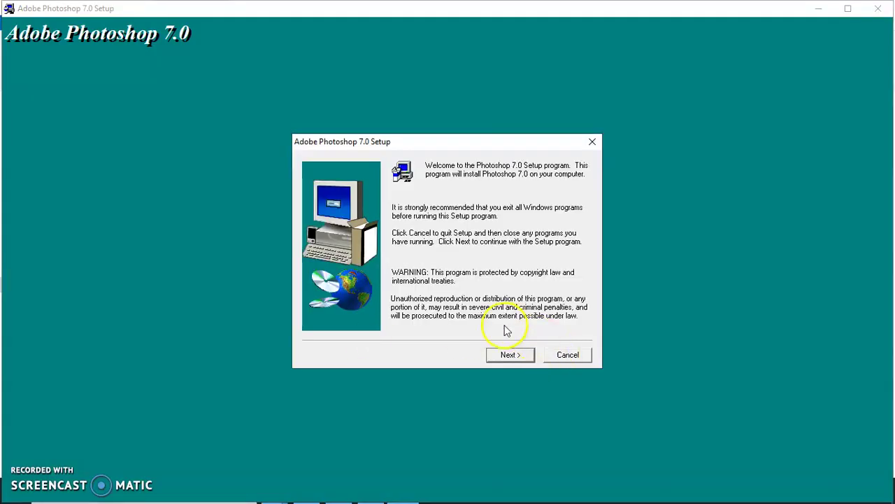
Get past the welcome, close-applications notice, language choice and license agreement
{"action": "left_click", "coordinate": [516, 356]}
{"action": "left_click", "coordinate": [552, 287]}
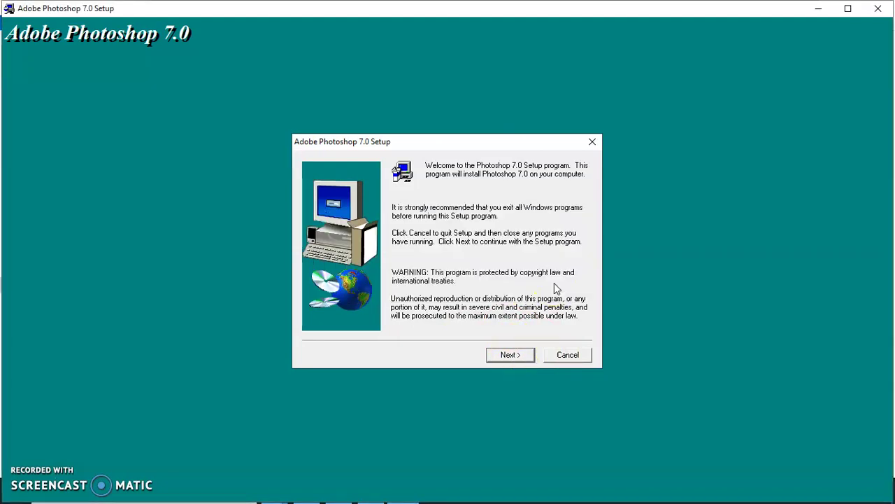
{"action": "left_click", "coordinate": [516, 353]}
{"action": "left_click", "coordinate": [511, 355]}
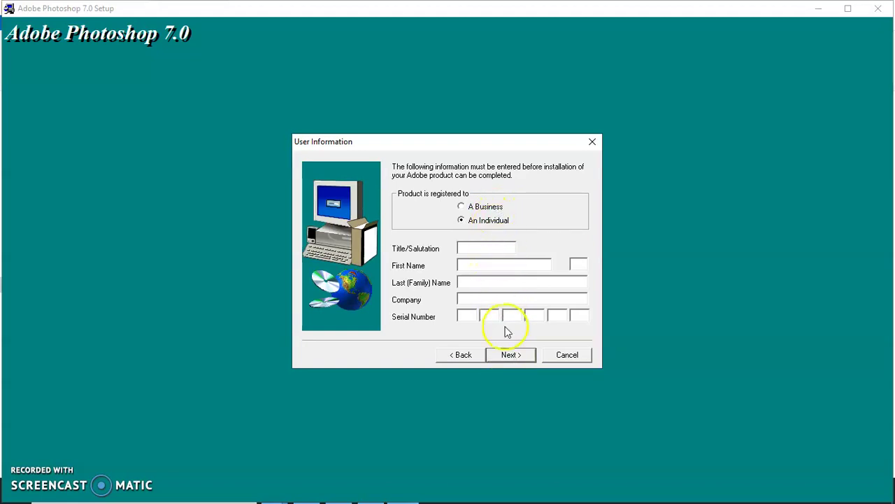
Register to An Individual with title, first and last name, and company on User Information
{"action": "left_click", "coordinate": [509, 355]}
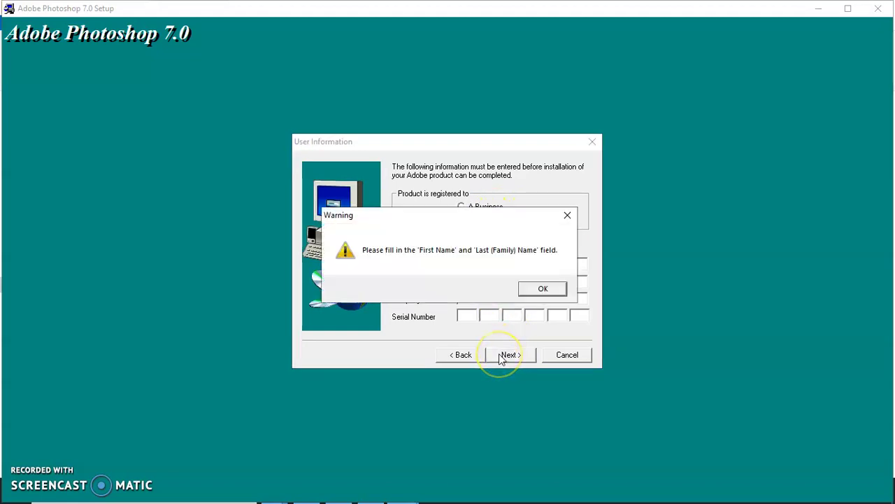
{"action": "left_click", "coordinate": [543, 288]}
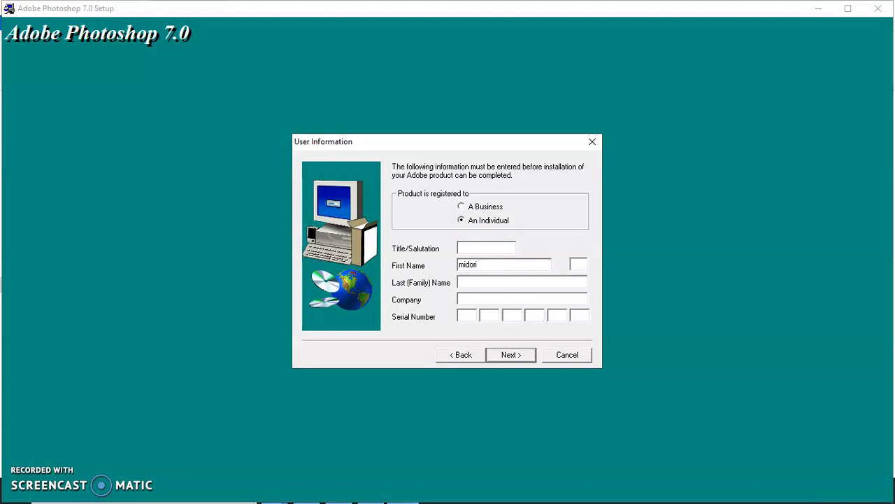
{"action": "left_click", "coordinate": [508, 357]}
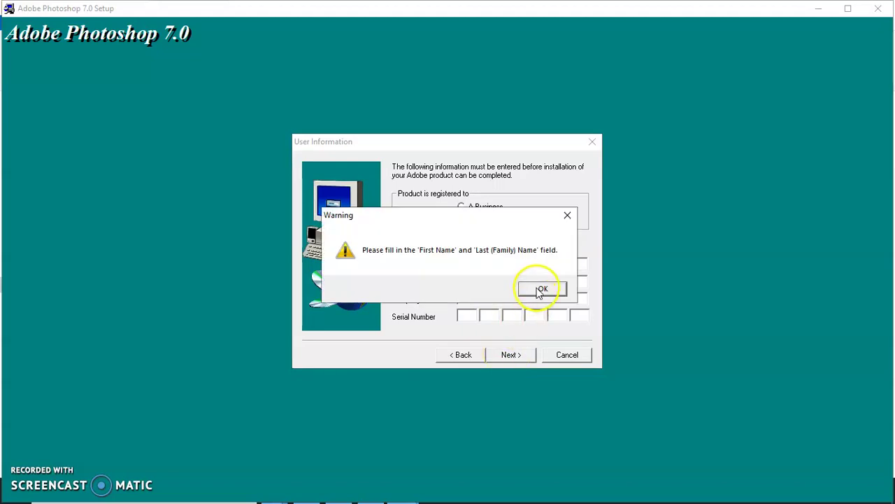
{"action": "left_click", "coordinate": [541, 291]}
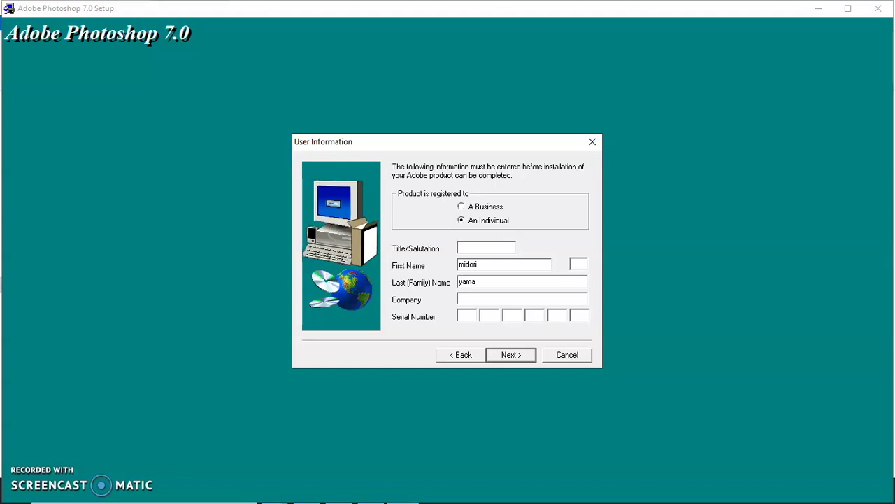
{"action": "left_click", "coordinate": [506, 292]}
{"action": "left_click", "coordinate": [514, 356]}
{"action": "left_click", "coordinate": [511, 290]}
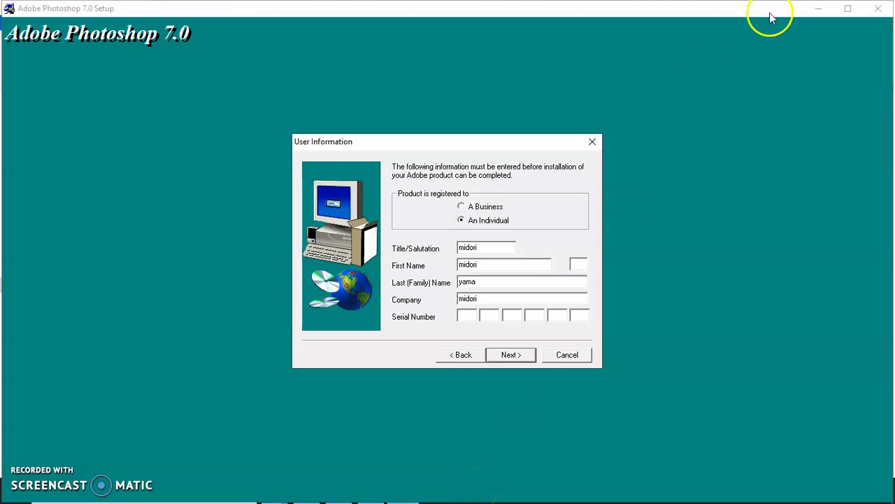
{"action": "left_click", "coordinate": [850, 10]}
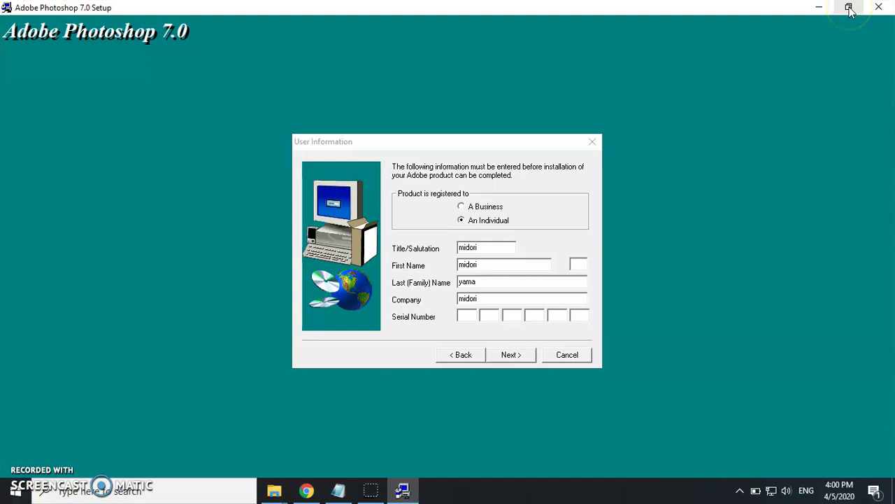
Open the adobe photoshop 7.0 serial note from Documents and select its serial number
{"action": "mouse_move", "coordinate": [273, 490]}
{"action": "left_click", "coordinate": [224, 435]}
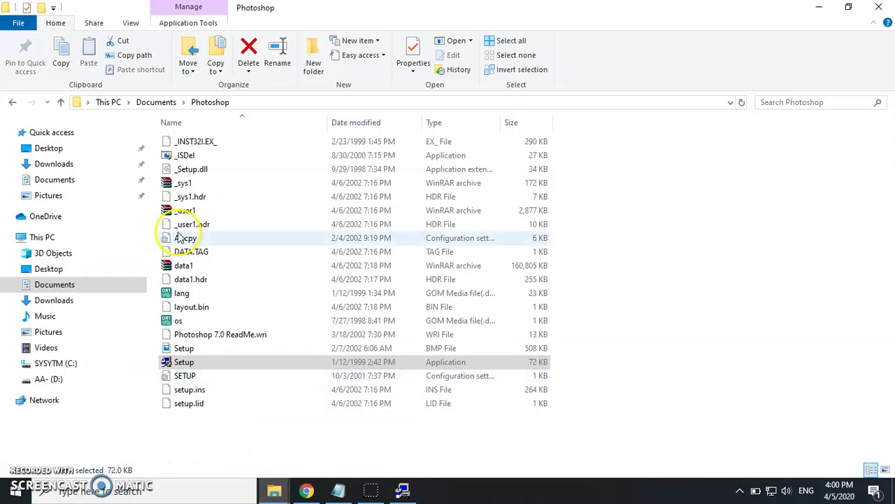
{"action": "left_click", "coordinate": [61, 104]}
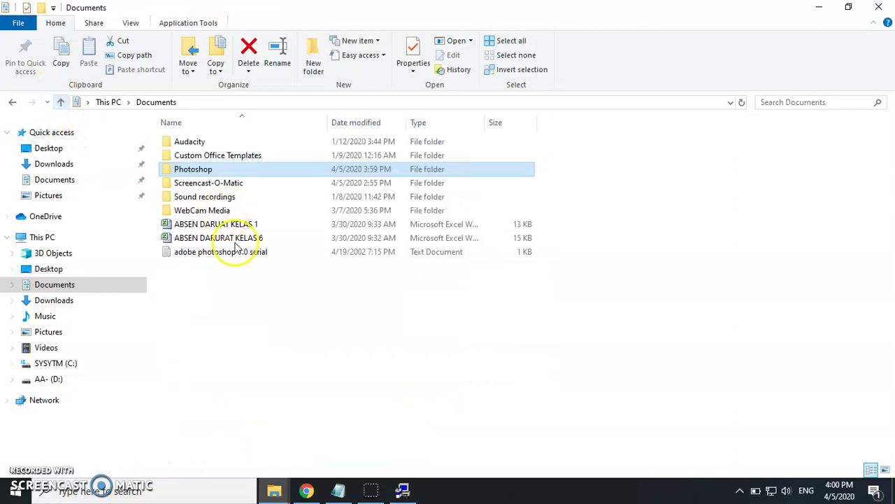
{"action": "left_click", "coordinate": [231, 256]}
{"action": "double_click", "coordinate": [231, 256]}
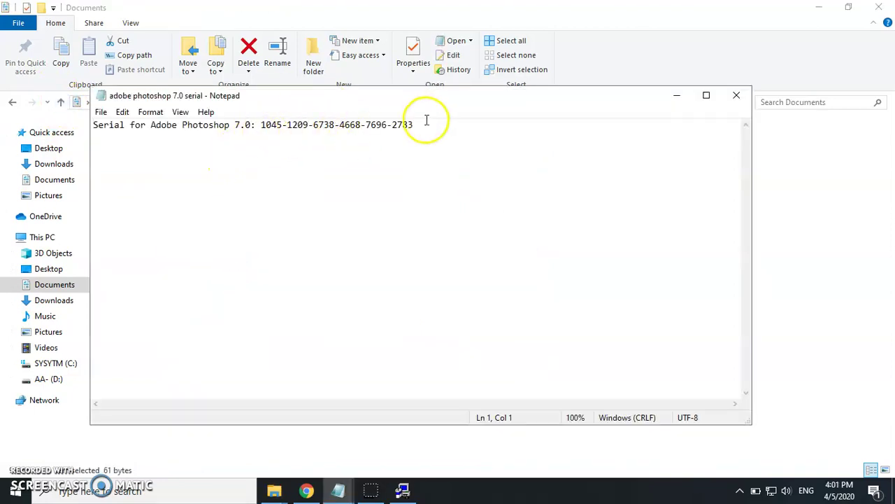
{"action": "left_click_drag", "start_coordinate": [424, 124], "coordinate": [260, 125]}
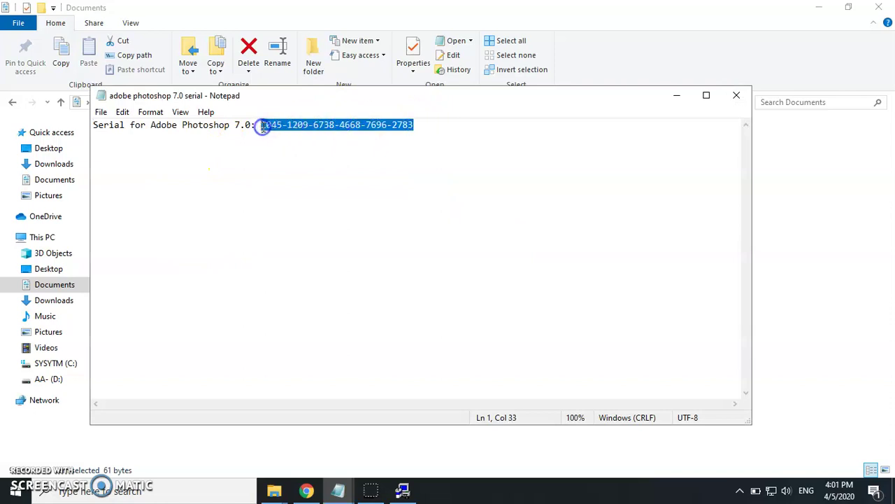
{"action": "left_click", "coordinate": [404, 491]}
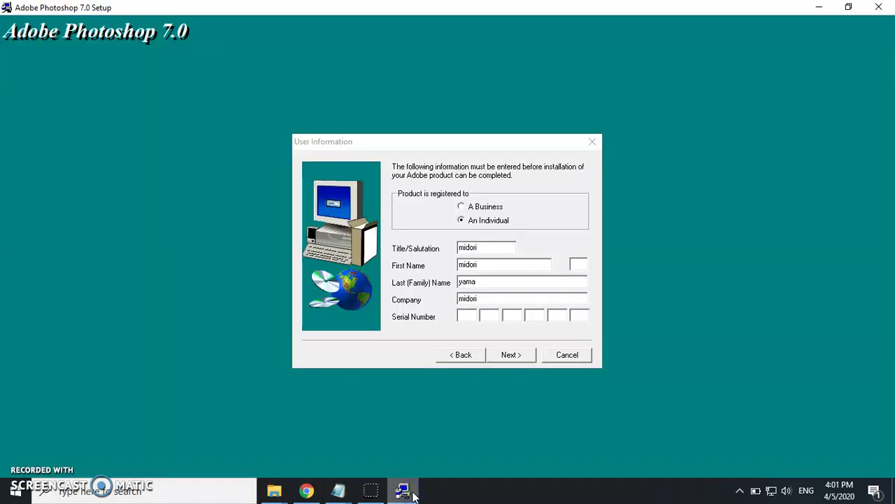
{"action": "left_click", "coordinate": [413, 495]}
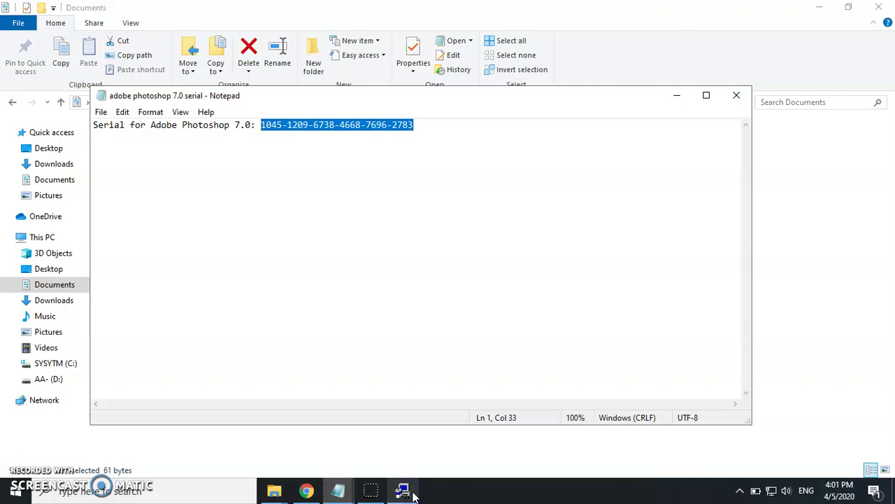
{"action": "left_click", "coordinate": [413, 495]}
Enter the first serial number groups into Setup, reading them from the note
{"action": "left_click", "coordinate": [463, 315]}
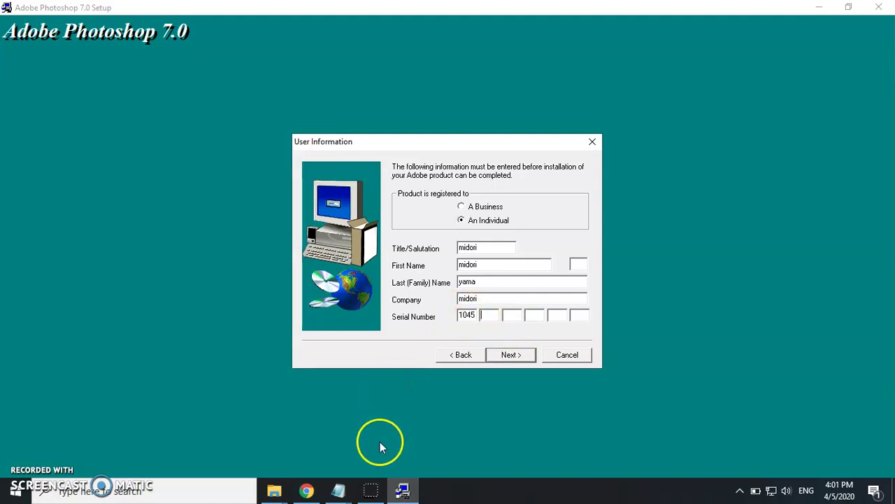
{"action": "left_click", "coordinate": [336, 491]}
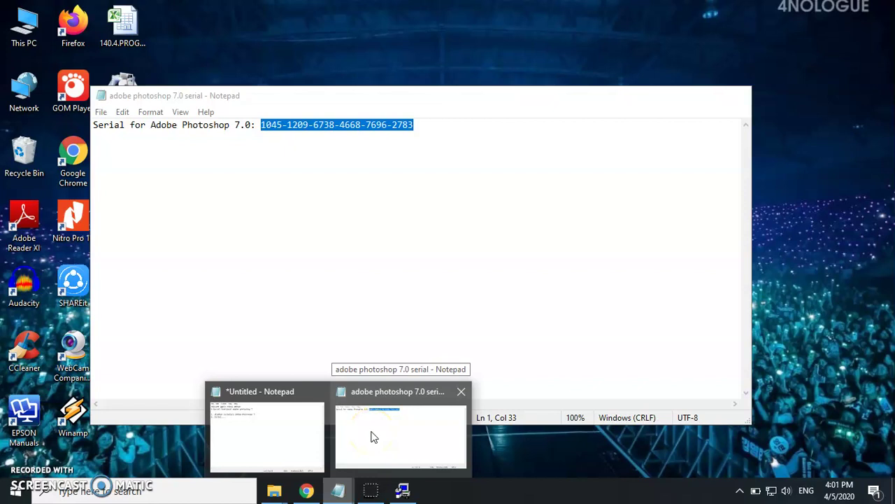
{"action": "mouse_move", "coordinate": [337, 490]}
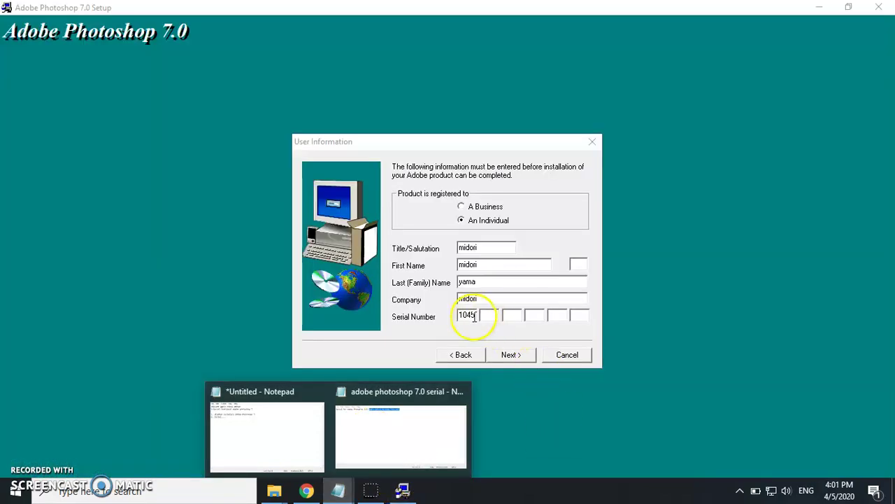
{"action": "left_click", "coordinate": [485, 316]}
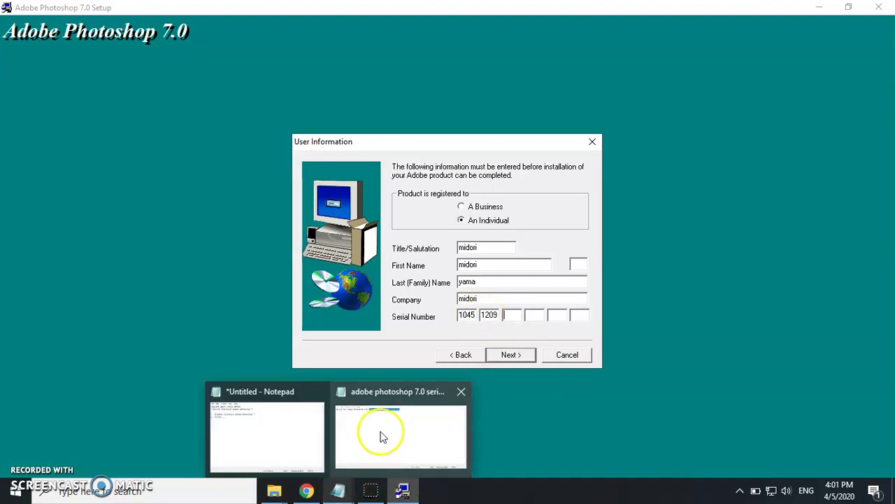
{"action": "mouse_move", "coordinate": [401, 435]}
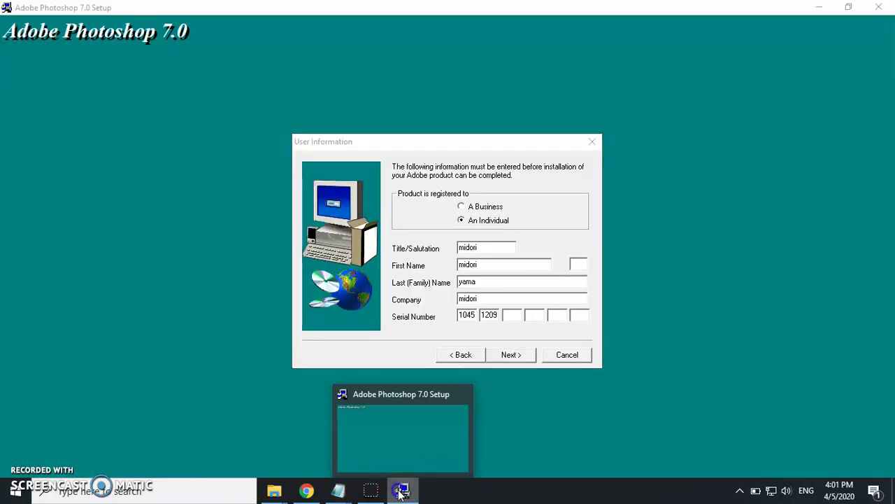
{"action": "left_click", "coordinate": [400, 489]}
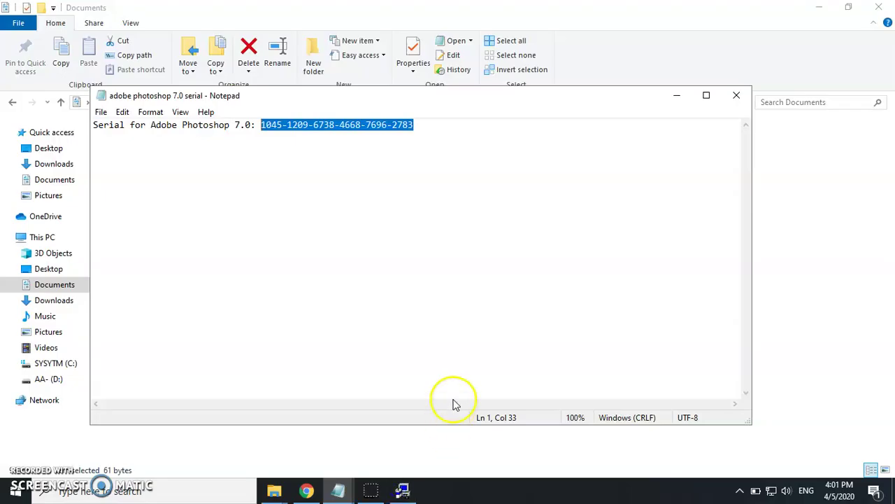
{"action": "left_click", "coordinate": [409, 493]}
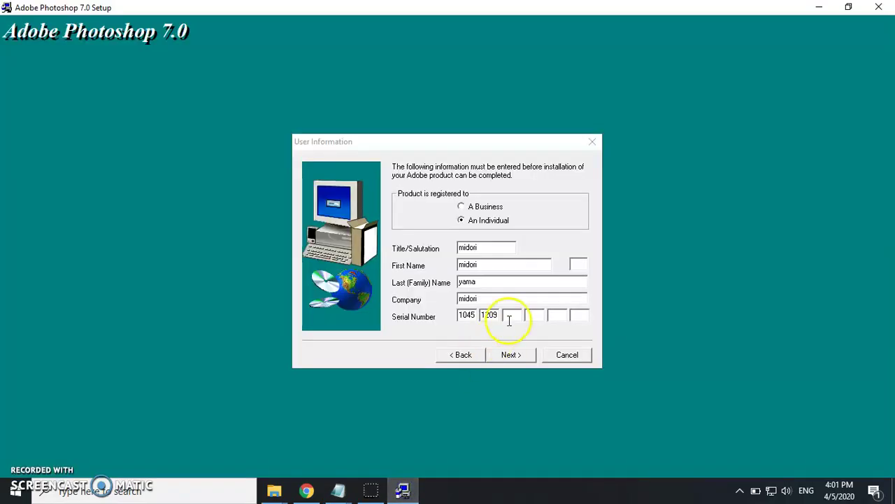
{"action": "left_click", "coordinate": [511, 318]}
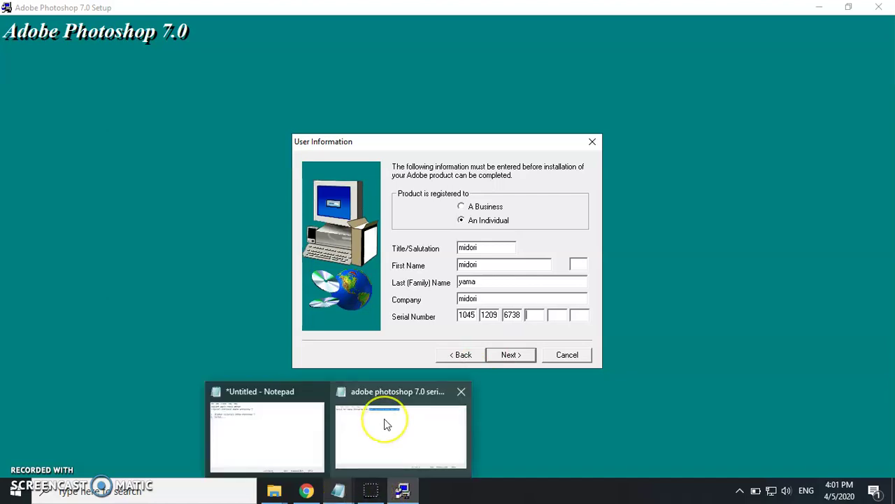
Enter the remaining serial number groups and check them against the note
{"action": "mouse_move", "coordinate": [338, 490]}
{"action": "left_click", "coordinate": [386, 423]}
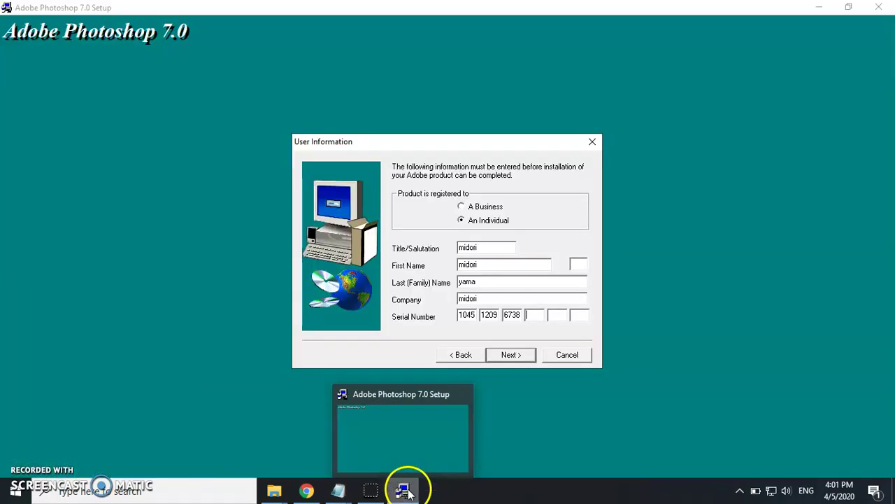
{"action": "left_click", "coordinate": [530, 315]}
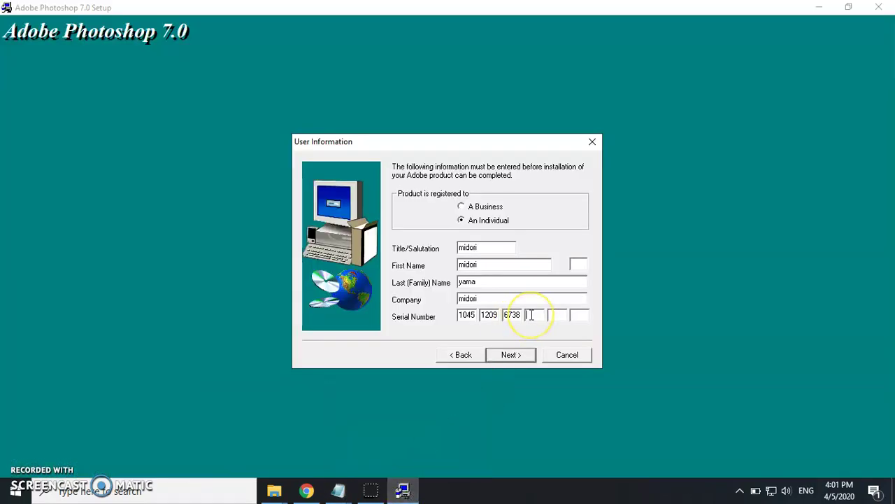
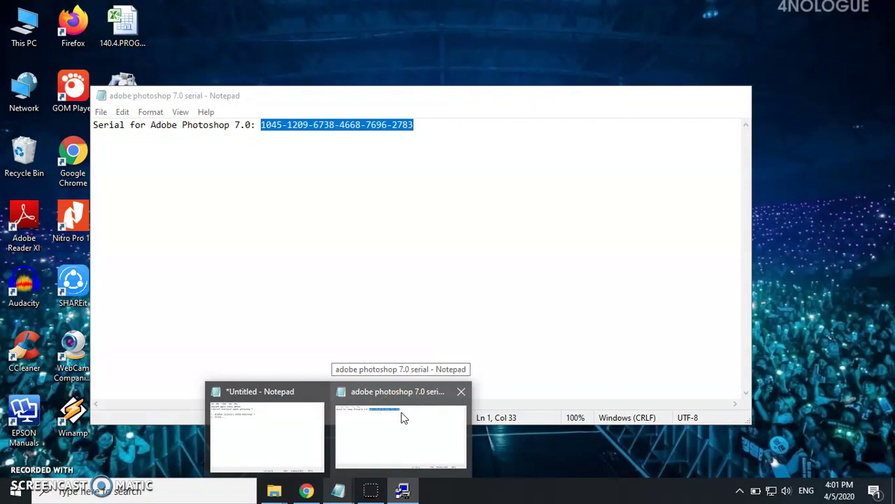
{"action": "mouse_move", "coordinate": [403, 490]}
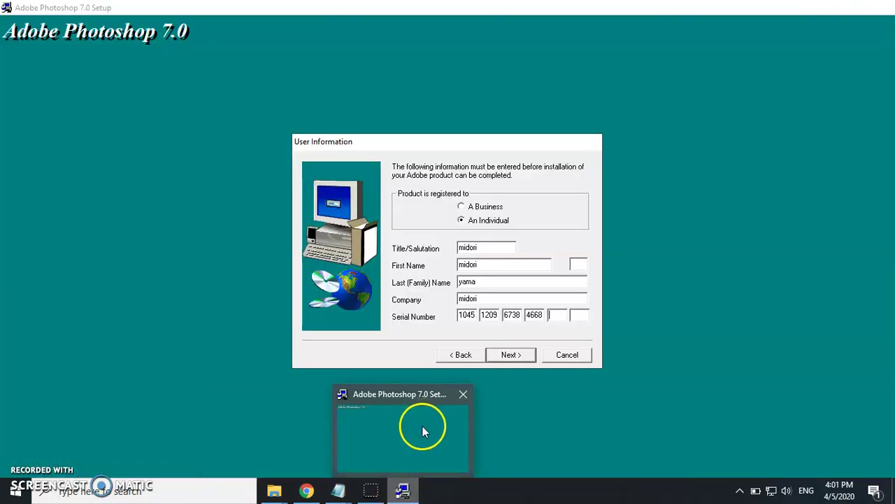
{"action": "left_click", "coordinate": [422, 426]}
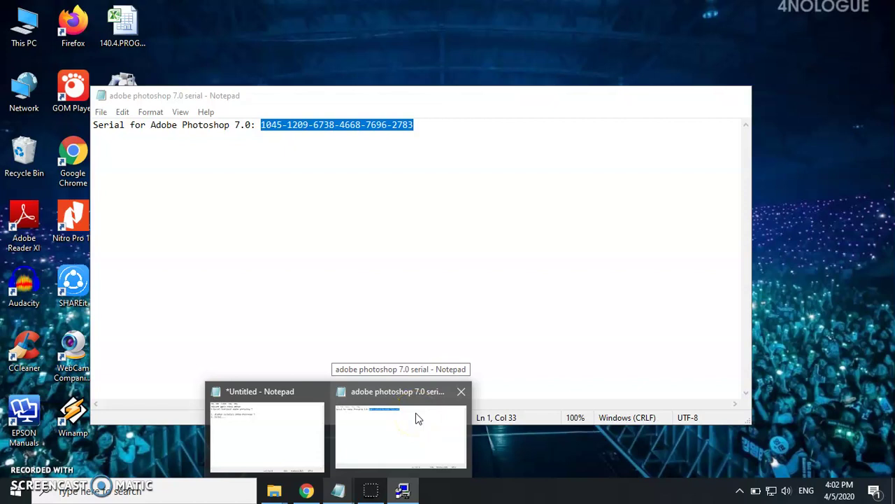
{"action": "left_click", "coordinate": [403, 490]}
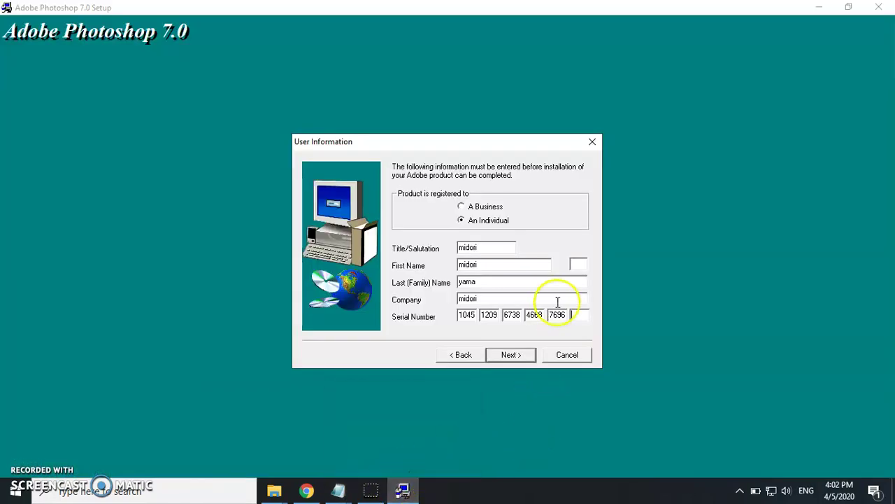
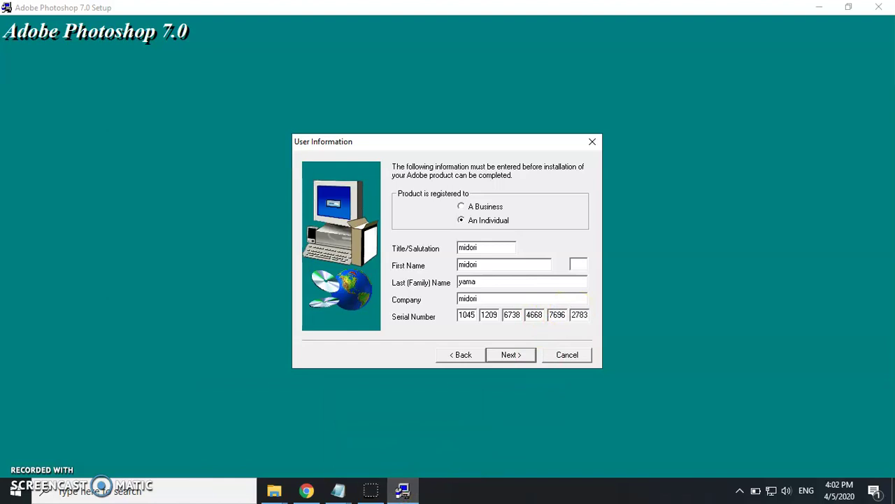
{"action": "left_click", "coordinate": [372, 492]}
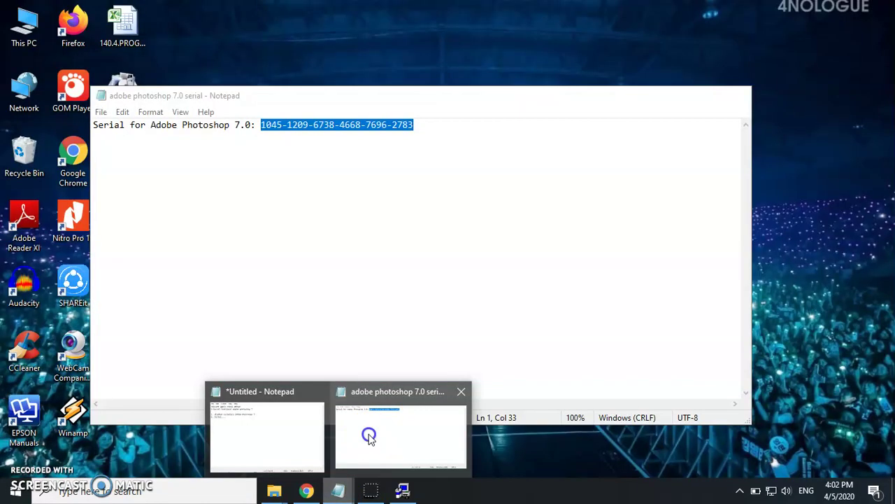
{"action": "mouse_move", "coordinate": [339, 490]}
{"action": "left_click", "coordinate": [368, 434]}
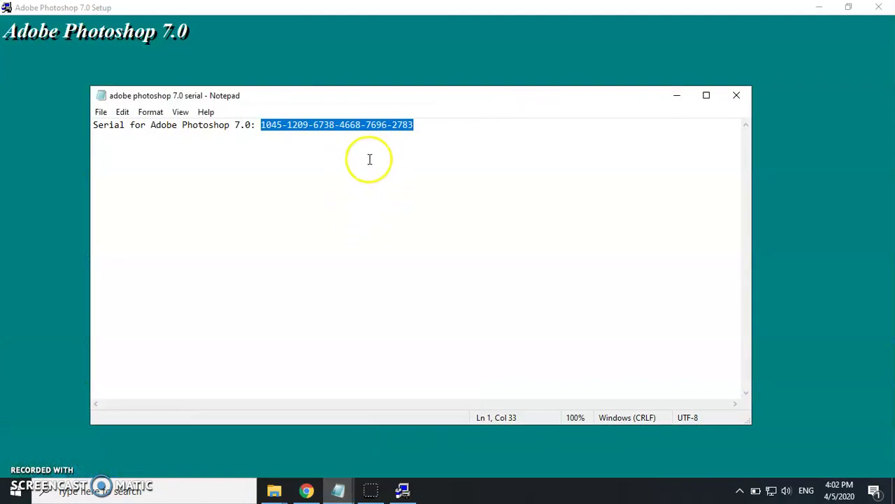
{"action": "left_click", "coordinate": [403, 492]}
Confirm the registration and accept Typical install, default components and default file associations
{"action": "left_click", "coordinate": [511, 357]}
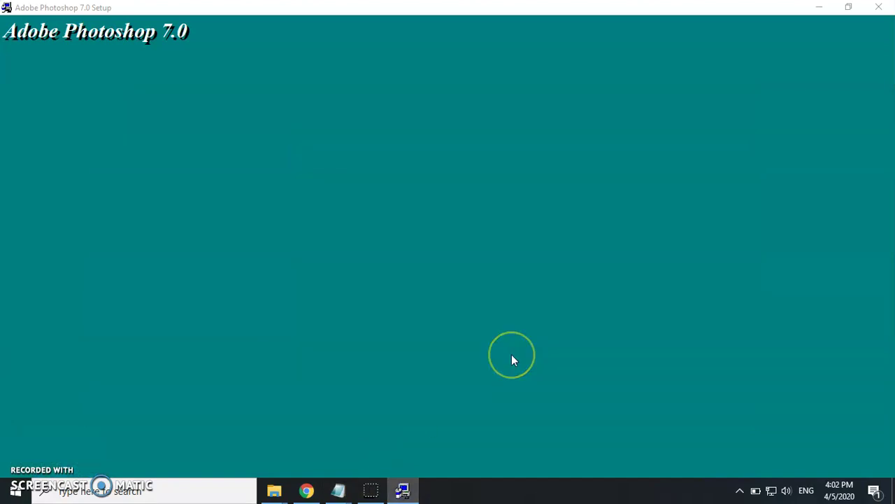
{"action": "left_click", "coordinate": [411, 296]}
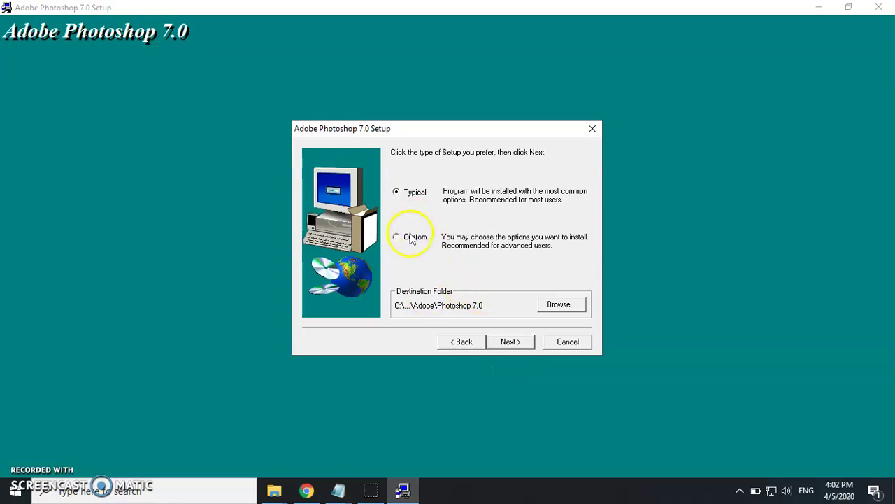
{"action": "left_click", "coordinate": [505, 342]}
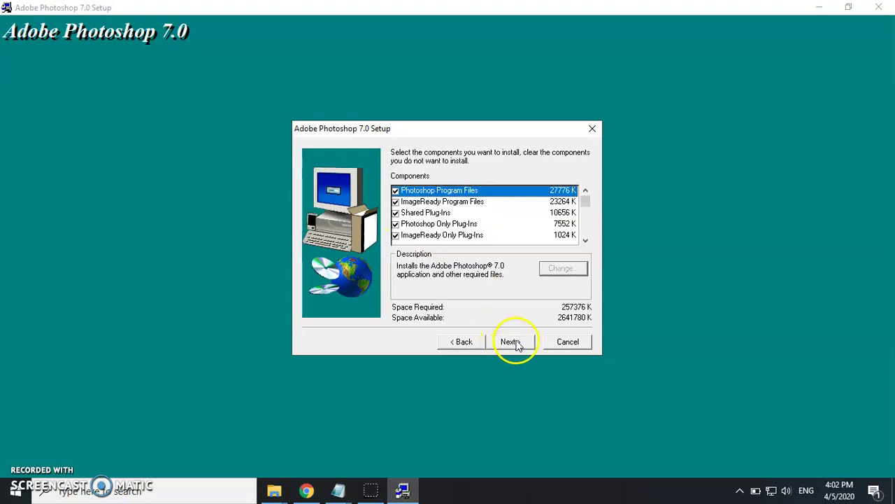
{"action": "left_click", "coordinate": [588, 221]}
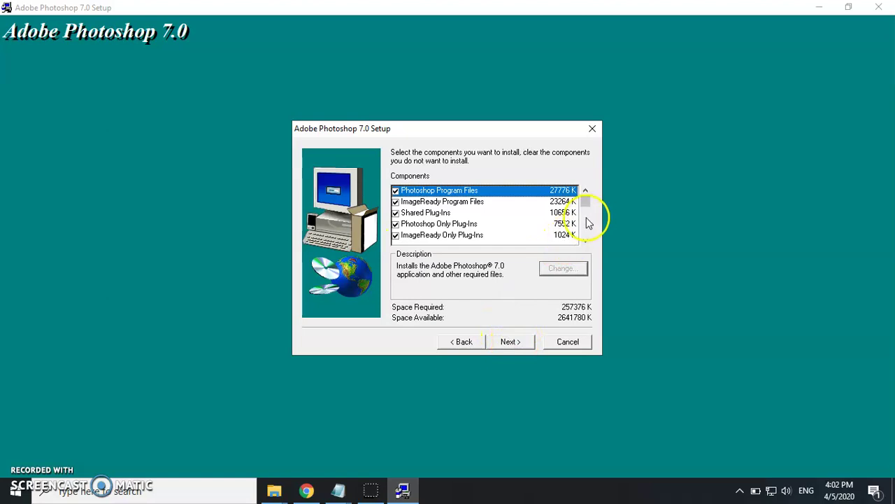
{"action": "left_click", "coordinate": [515, 343]}
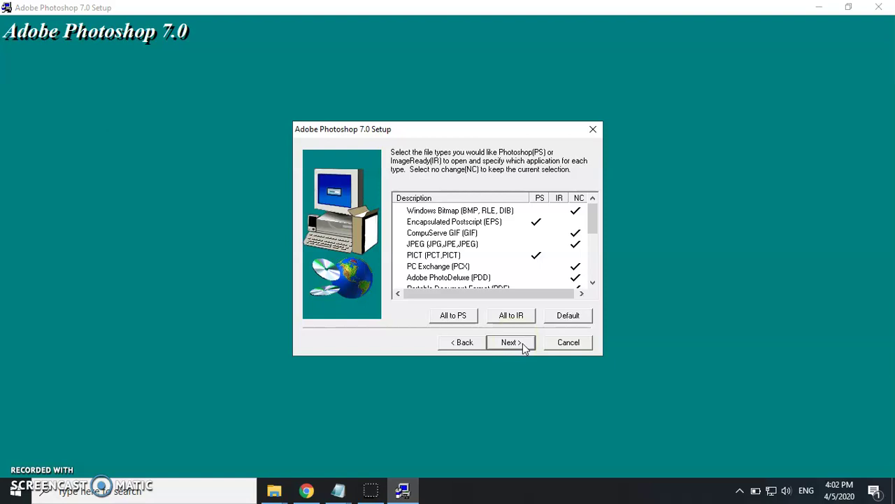
{"action": "left_click", "coordinate": [522, 343]}
Install with the current settings and wait until Setup reports completion
{"action": "left_click", "coordinate": [522, 343]}
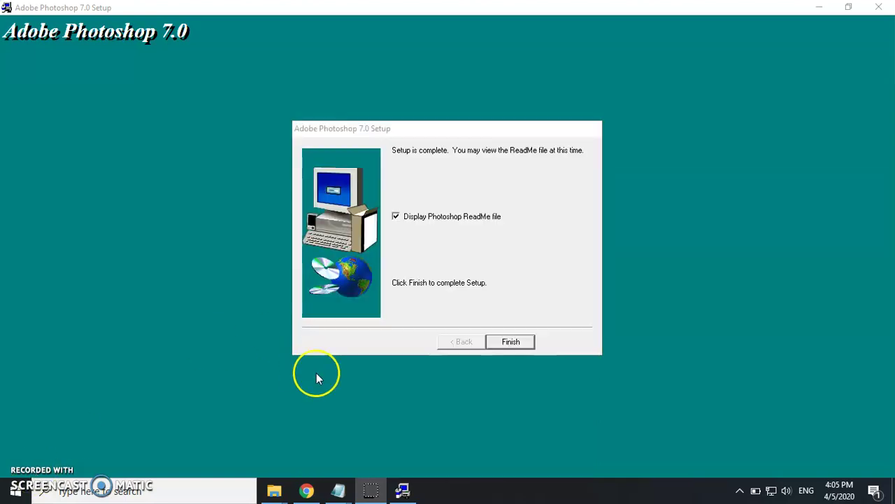
Finish Setup and minimize the Read Me, serial note and Documents windows
{"action": "left_click", "coordinate": [491, 344]}
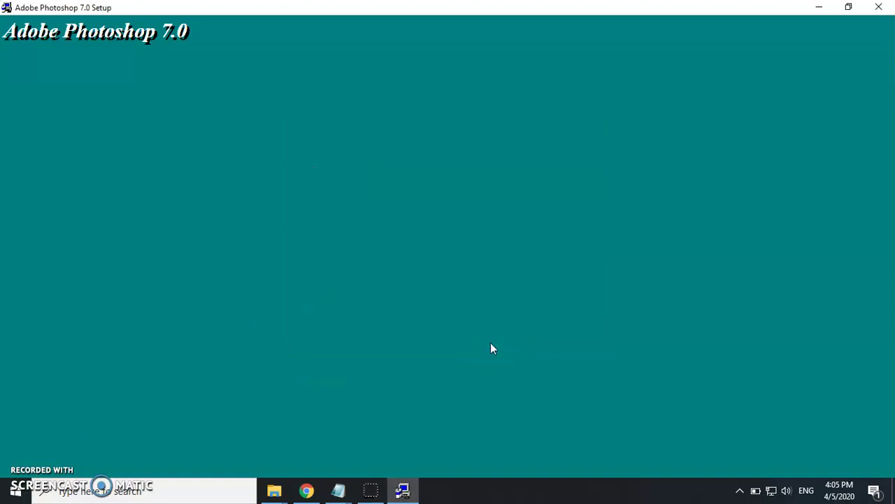
{"action": "left_click", "coordinate": [526, 289]}
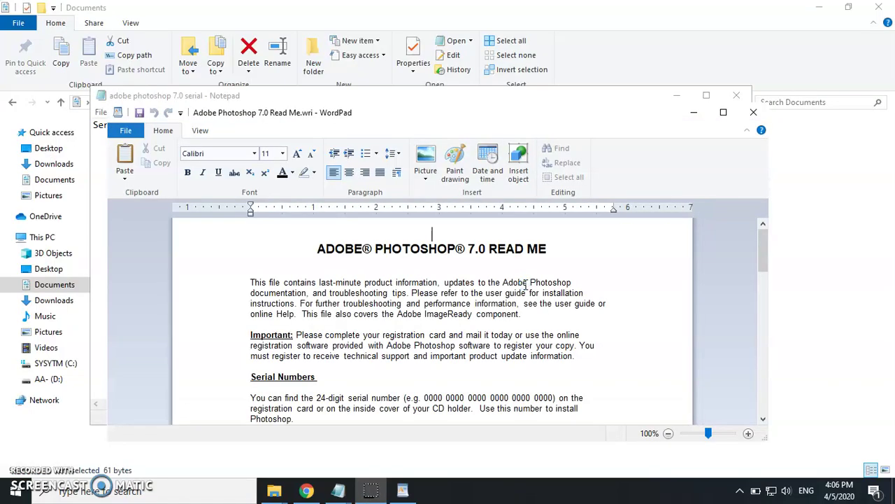
{"action": "left_click", "coordinate": [694, 114]}
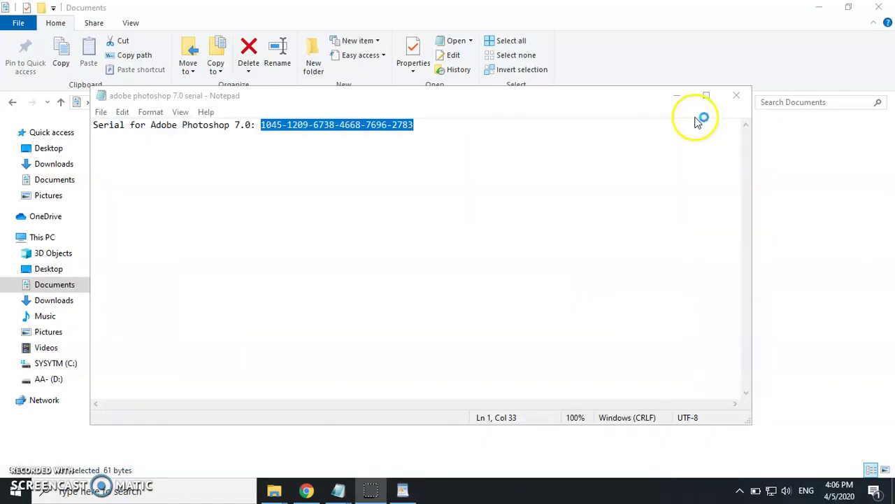
{"action": "left_click", "coordinate": [678, 95]}
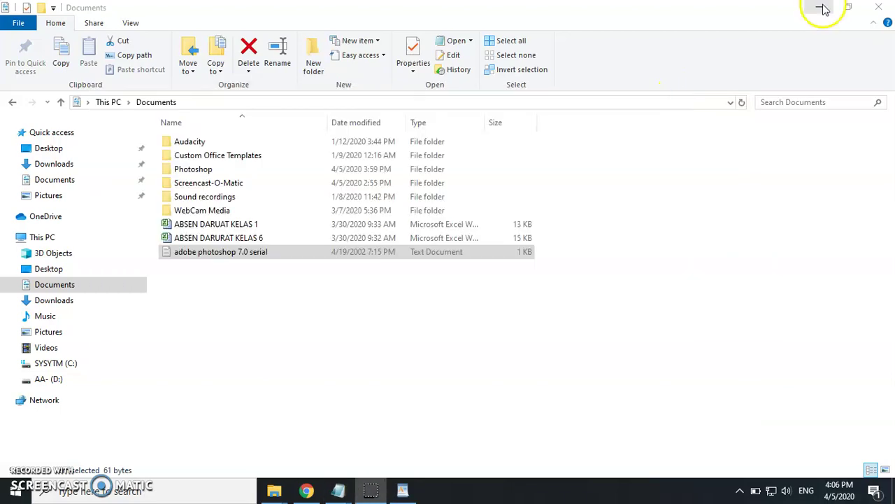
{"action": "left_click", "coordinate": [819, 7]}
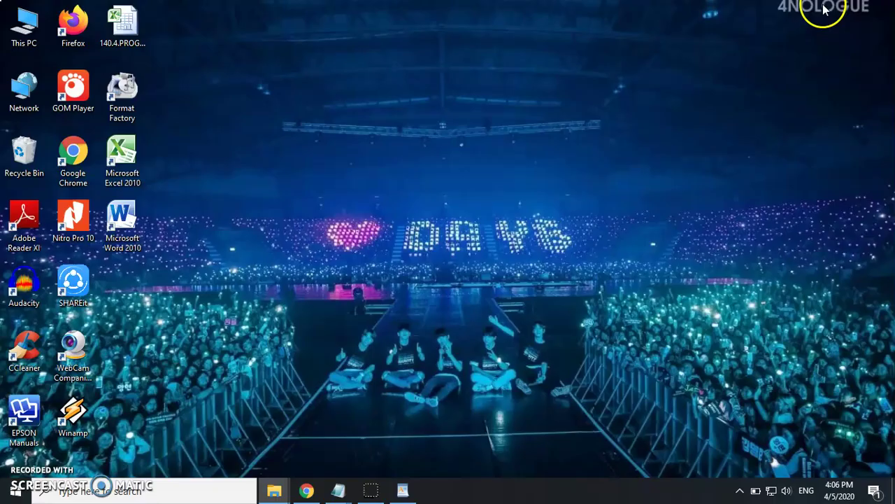
Refresh the desktop and close the Photoshop 7.0 Read Me in WordPad
{"action": "right_click", "coordinate": [510, 105]}
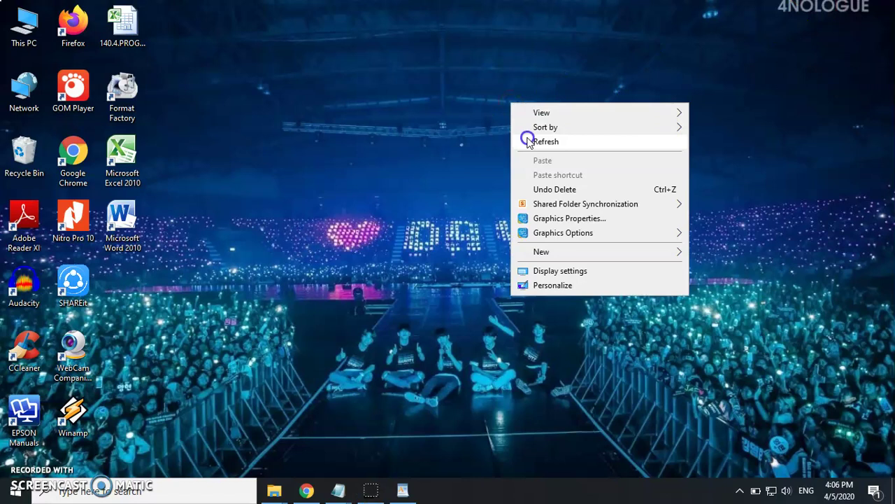
{"action": "left_click", "coordinate": [526, 139]}
{"action": "left_click", "coordinate": [405, 489]}
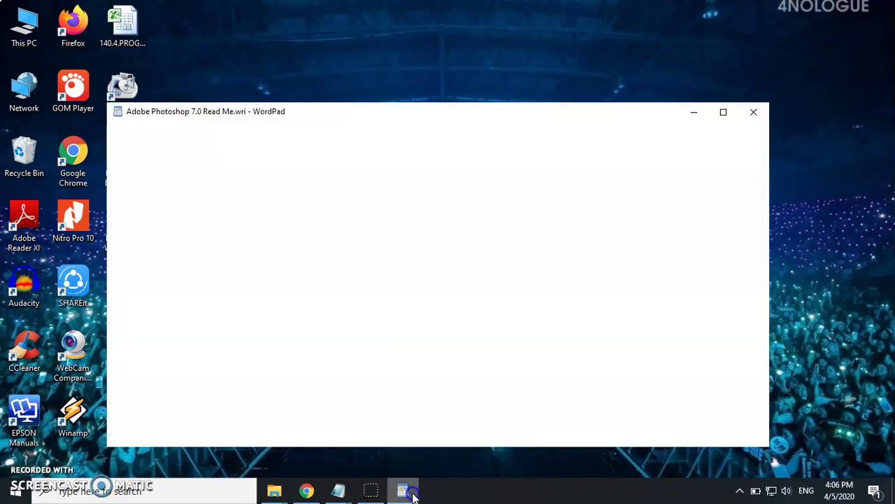
{"action": "left_click", "coordinate": [755, 112]}
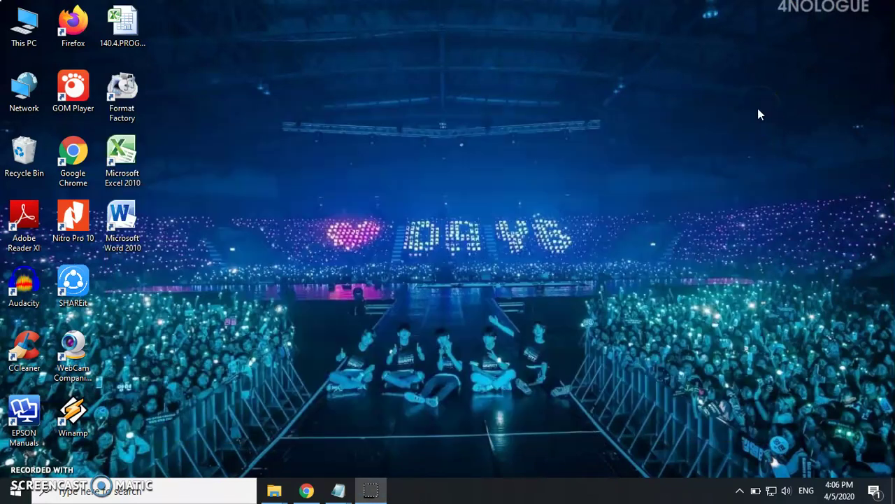
Search Windows for 'photoshop' and launch the Adobe Photoshop 7.0 result
{"action": "left_click", "coordinate": [158, 489]}
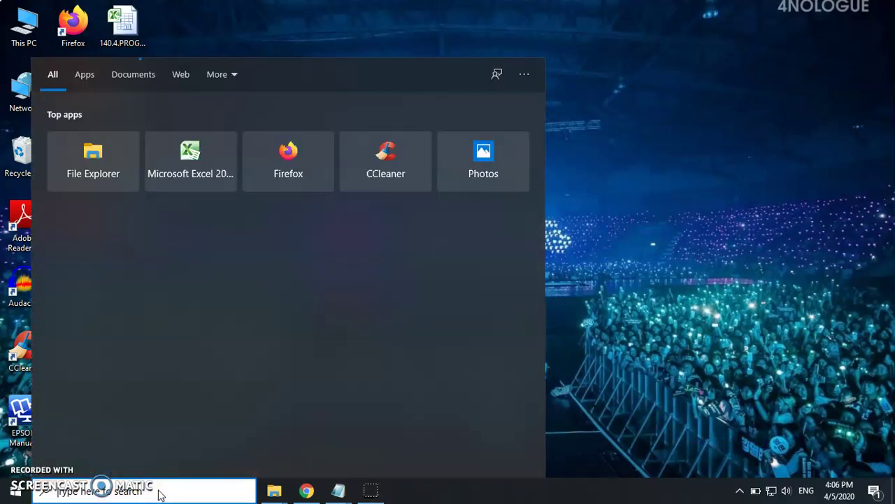
{"action": "type", "text": "p"}
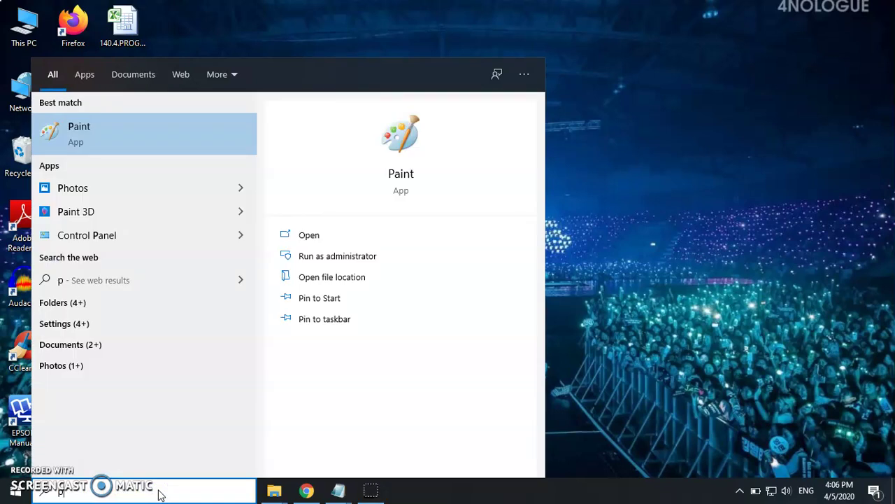
{"action": "type", "text": "ho"}
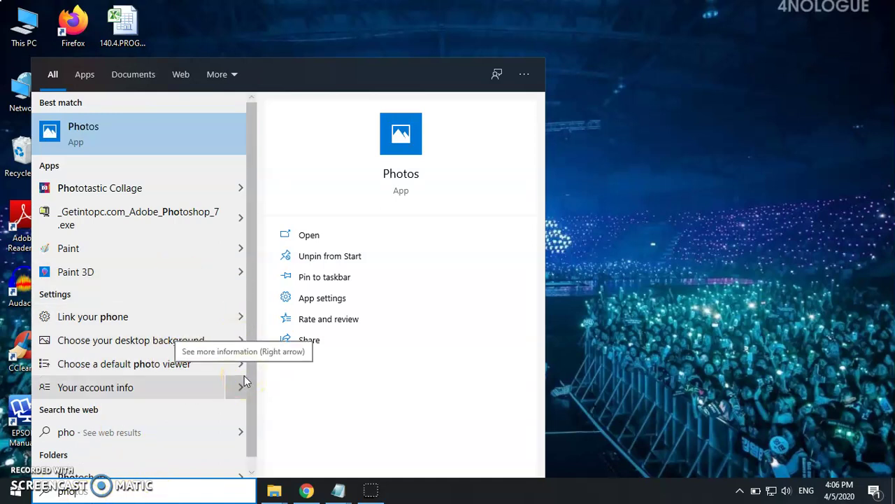
{"action": "type", "text": "tos"}
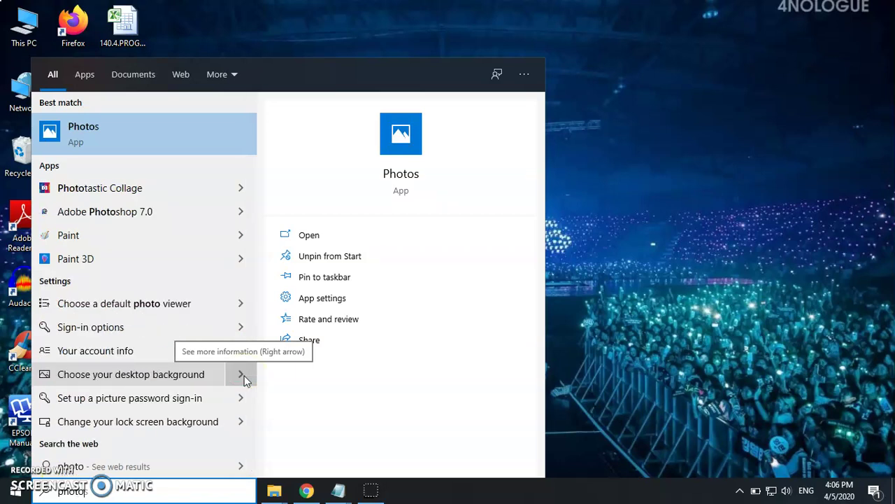
{"action": "type", "text": "hop"}
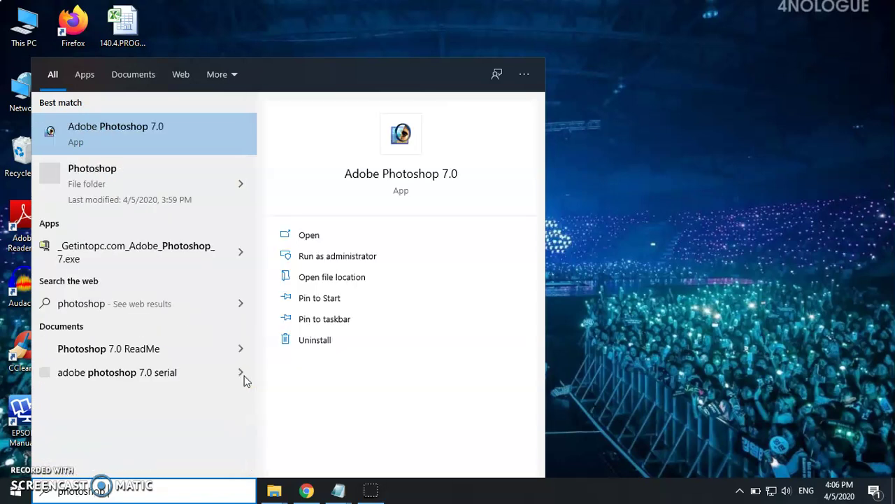
{"action": "left_click", "coordinate": [178, 140]}
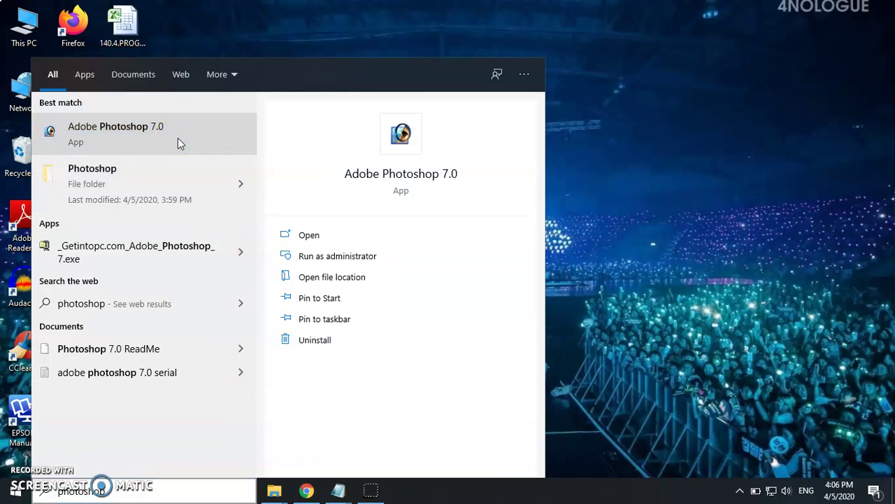
{"action": "left_click", "coordinate": [140, 131]}
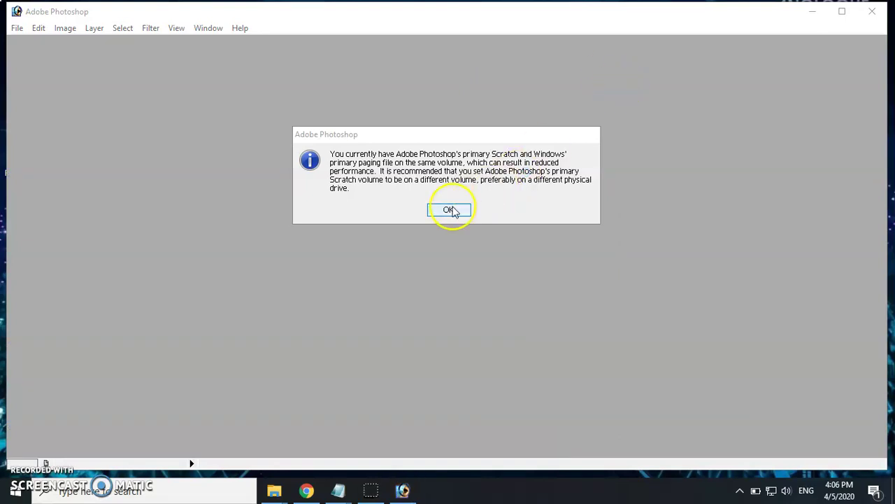
Dismiss the scratch-disk warning, suppress registration prompts, and keep Web Graphics Defaults colour settings
{"action": "left_click", "coordinate": [452, 209]}
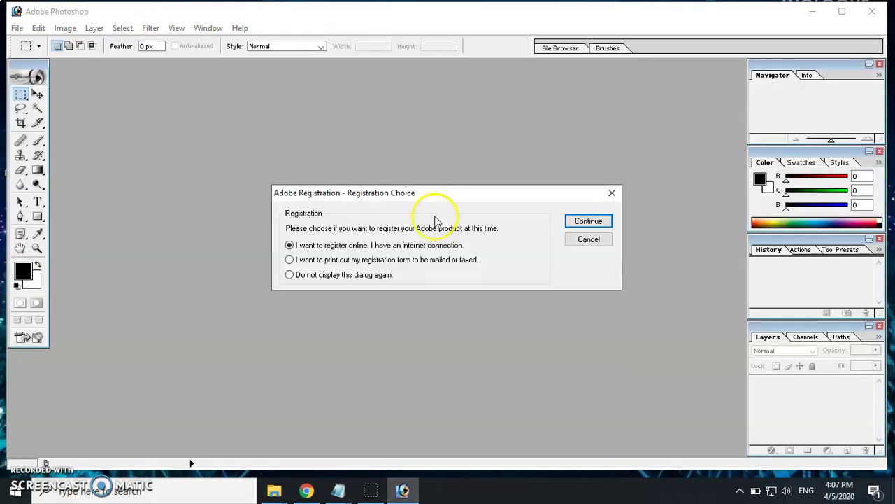
{"action": "left_click", "coordinate": [372, 277]}
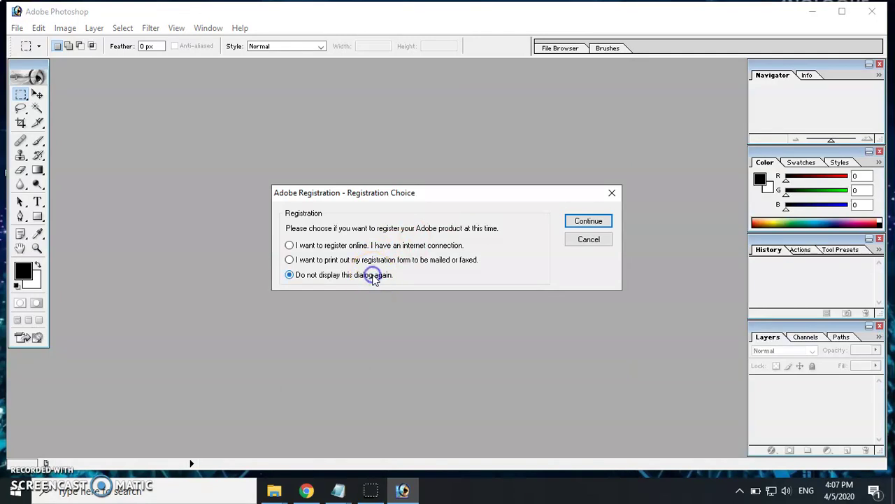
{"action": "left_click", "coordinate": [576, 221]}
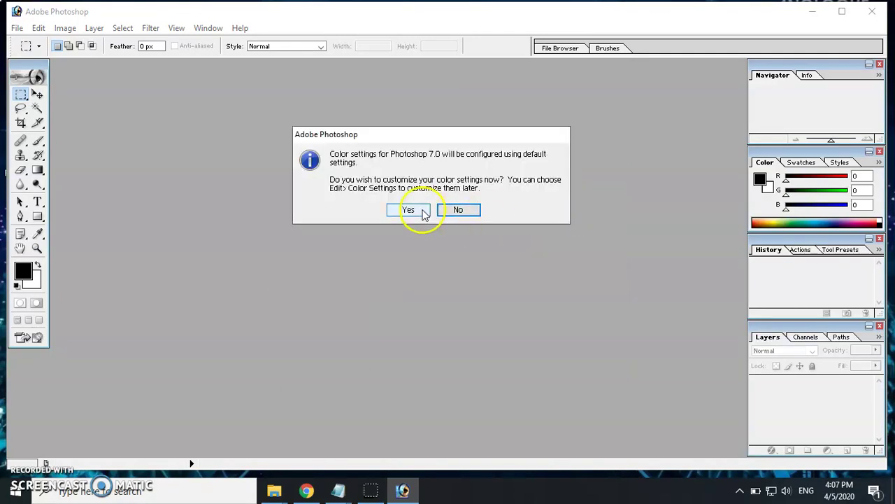
{"action": "left_click", "coordinate": [422, 211]}
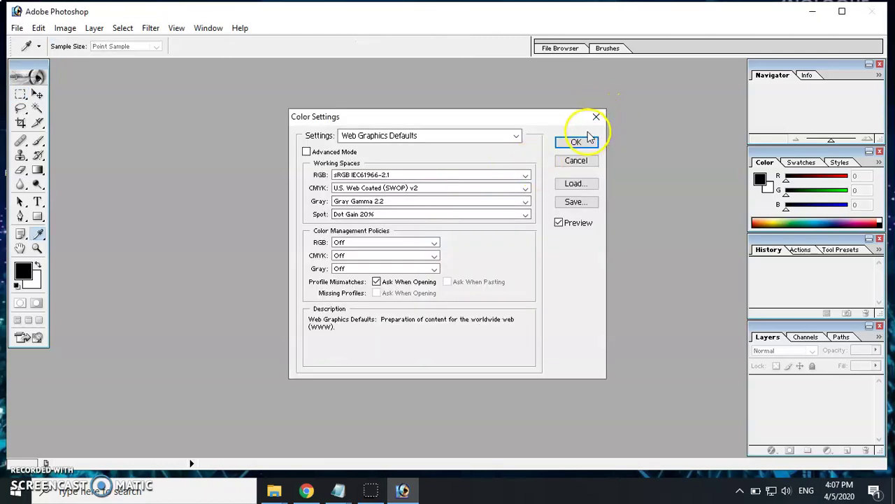
{"action": "left_click", "coordinate": [589, 149]}
{"action": "left_click", "coordinate": [450, 190]}
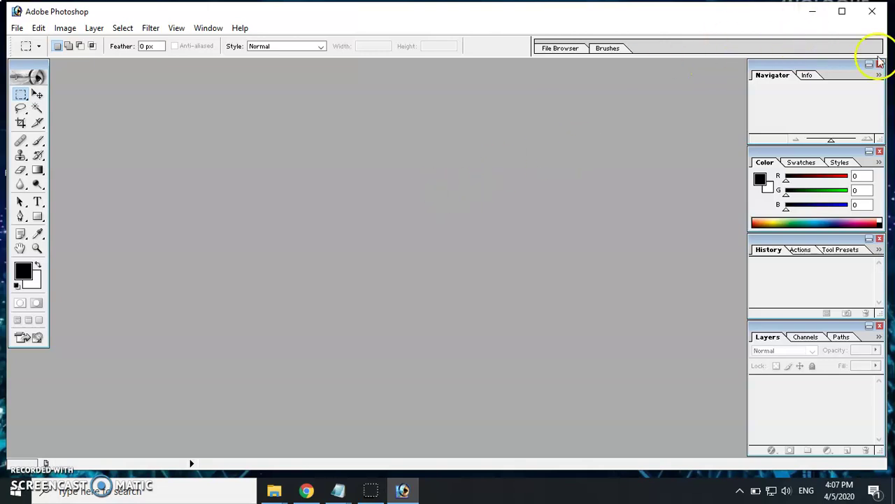
Cancel the Open dialog and switch to the Polygonal Lasso Tool from the lasso flyout
{"action": "double_click", "coordinate": [568, 200]}
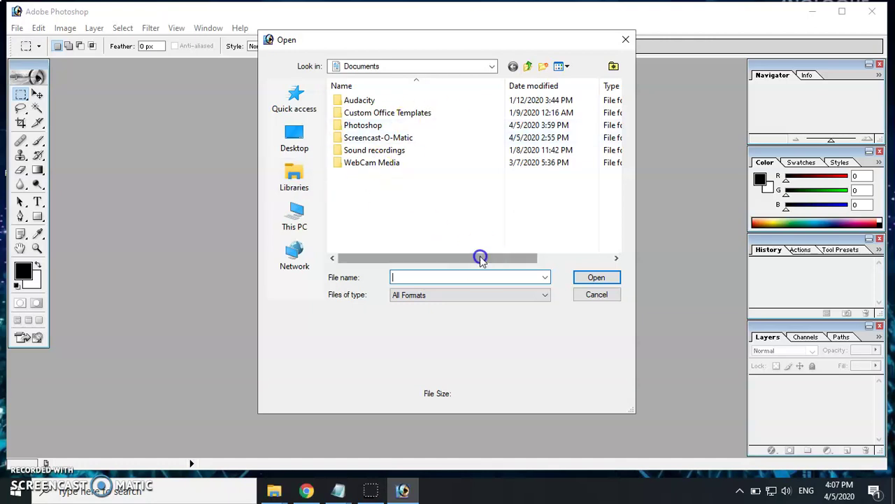
{"action": "left_click", "coordinate": [582, 298]}
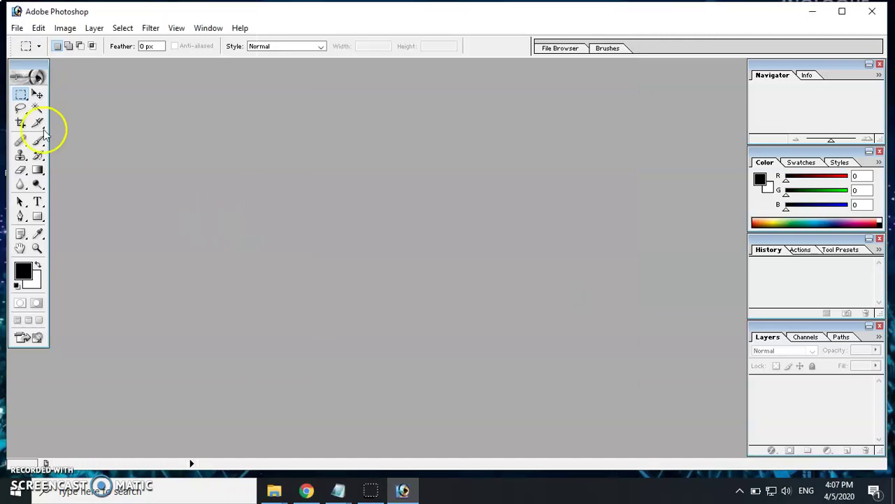
{"action": "left_click", "coordinate": [24, 112]}
{"action": "left_click", "coordinate": [23, 111]}
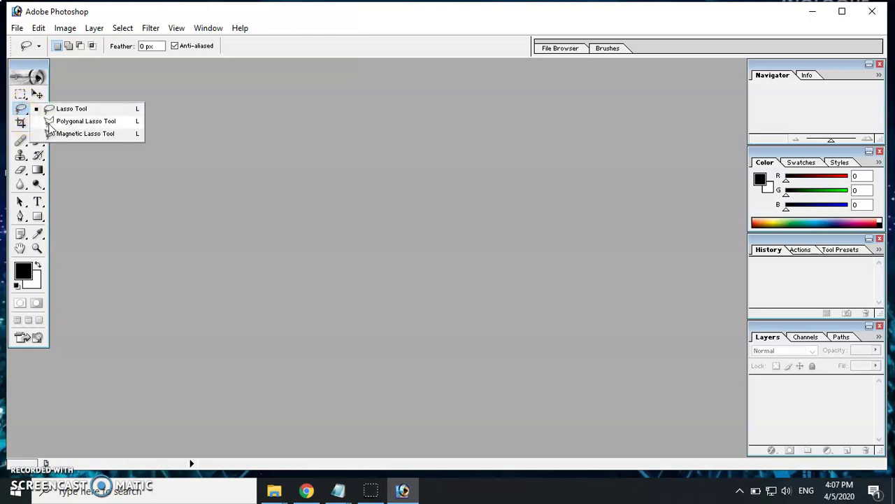
{"action": "left_click", "coordinate": [49, 122]}
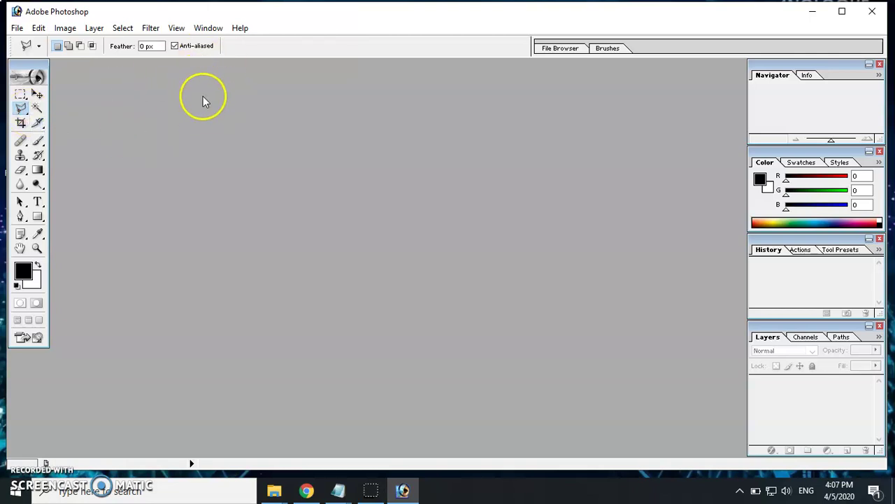
{"action": "left_click", "coordinate": [340, 488]}
End the note with '3. thanks for watching', close Photoshop and minimize Notepad
{"action": "left_click", "coordinate": [280, 423]}
{"action": "type", "text": "3. tha"}
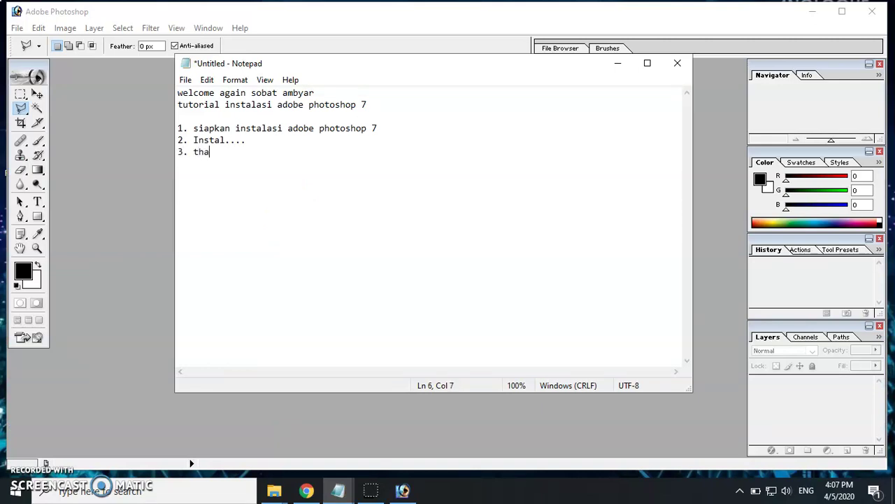
{"action": "type", "text": "nks for watching"}
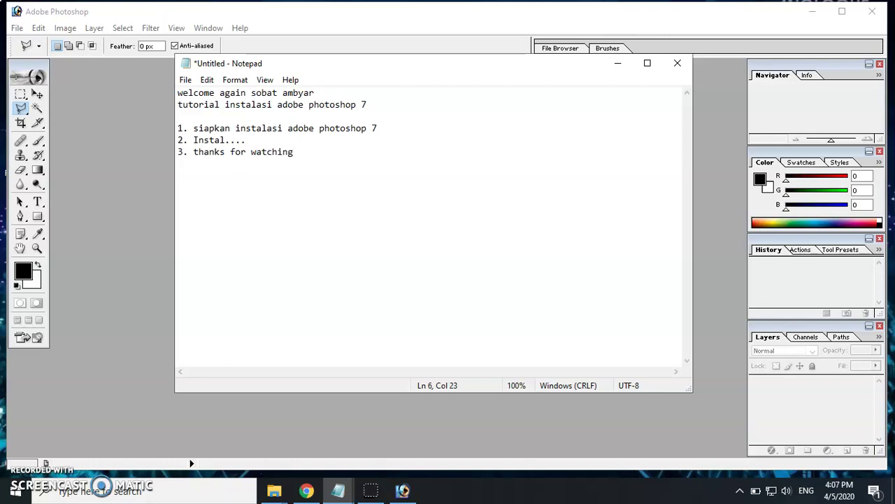
{"action": "left_click", "coordinate": [879, 11]}
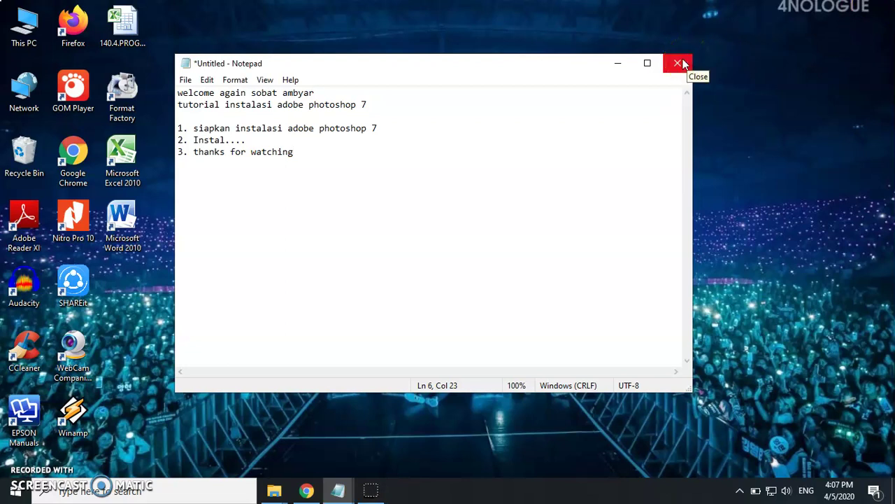
{"action": "left_click", "coordinate": [618, 63]}
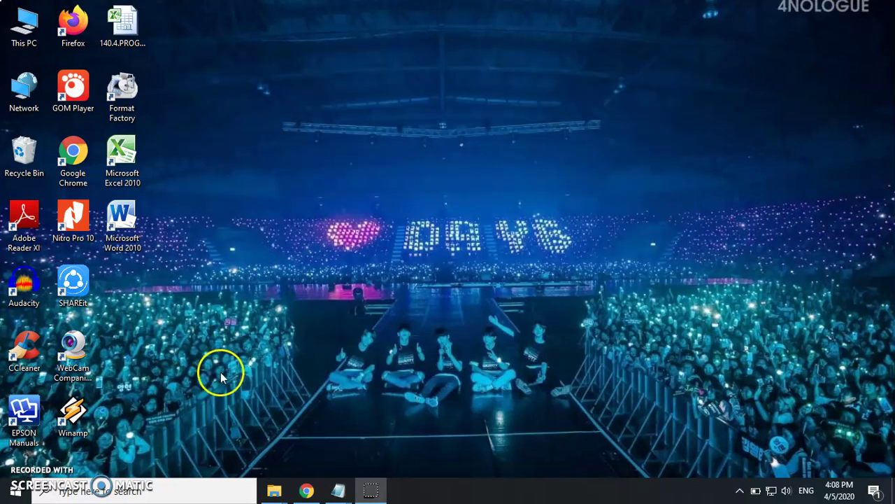